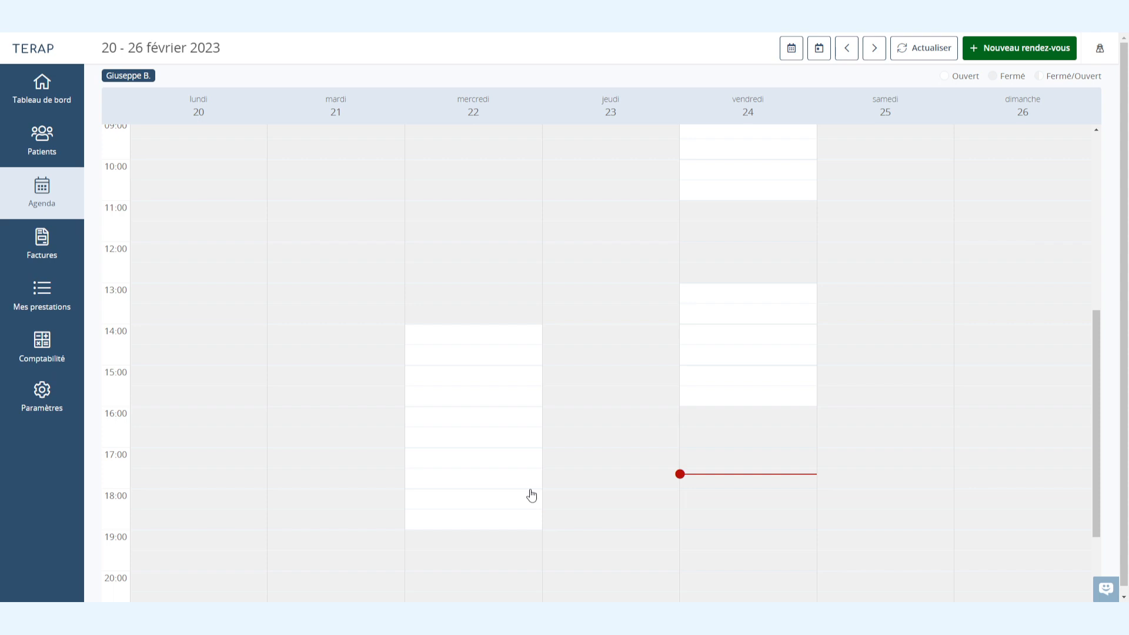
Step: Open the Cabinet settings and bring up the practice's addresses
scroll(531, 495, "up", 1)
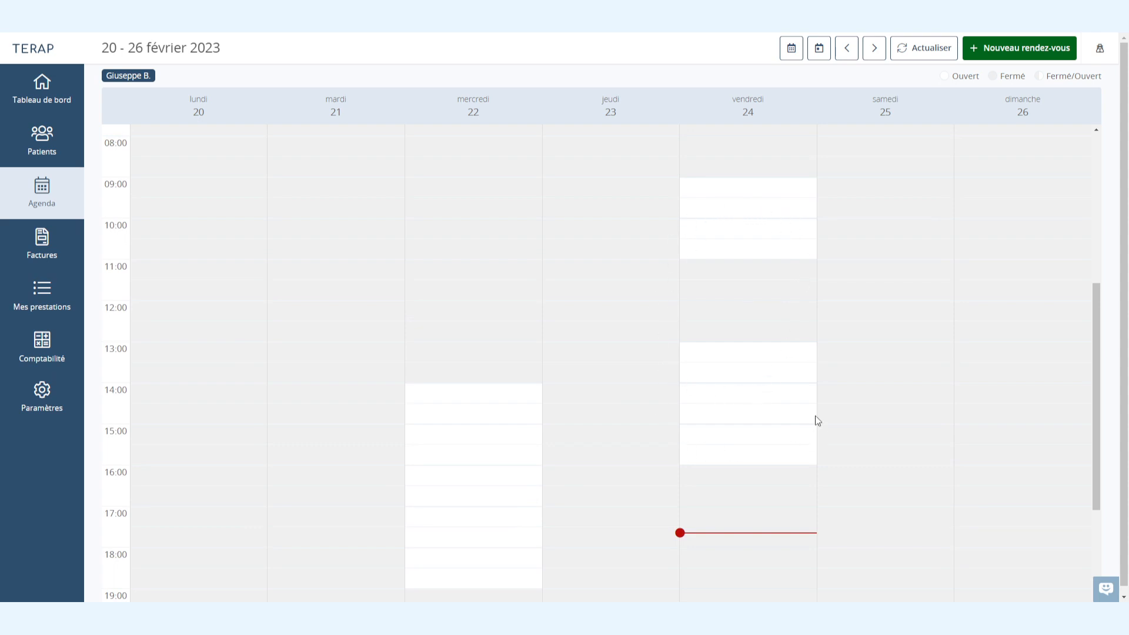
left_click(42, 391)
scroll(45, 396, "down", 2)
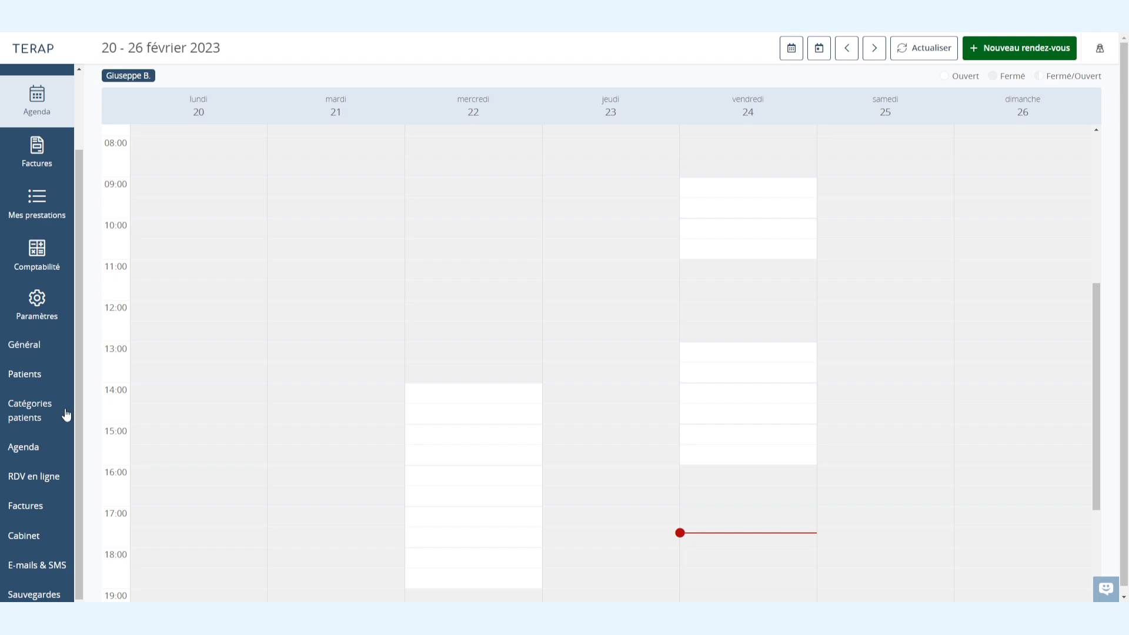
left_click(39, 538)
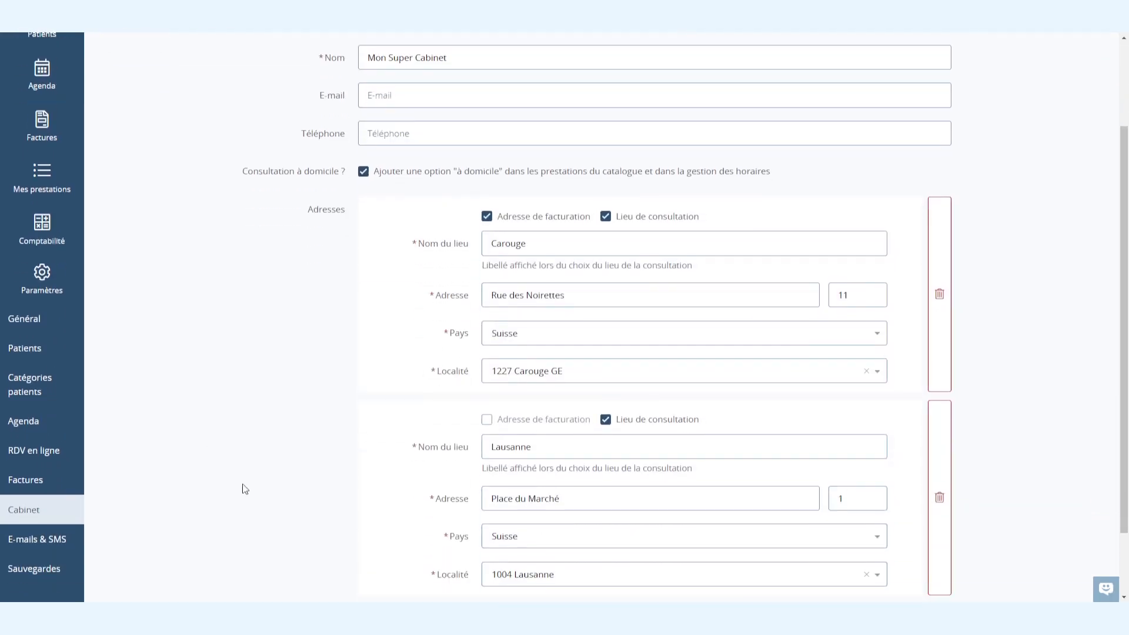
scroll(245, 489, "down", 1)
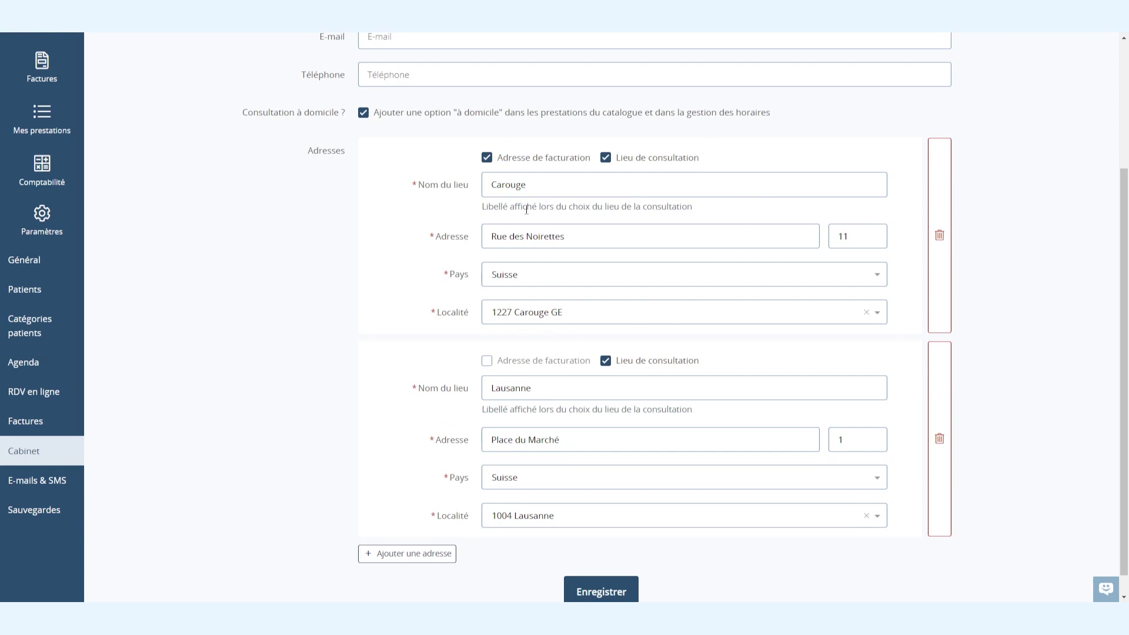
Step: Review the first address's place name, Carouge, and check the consultation place choices on the online booking page
left_click(521, 187)
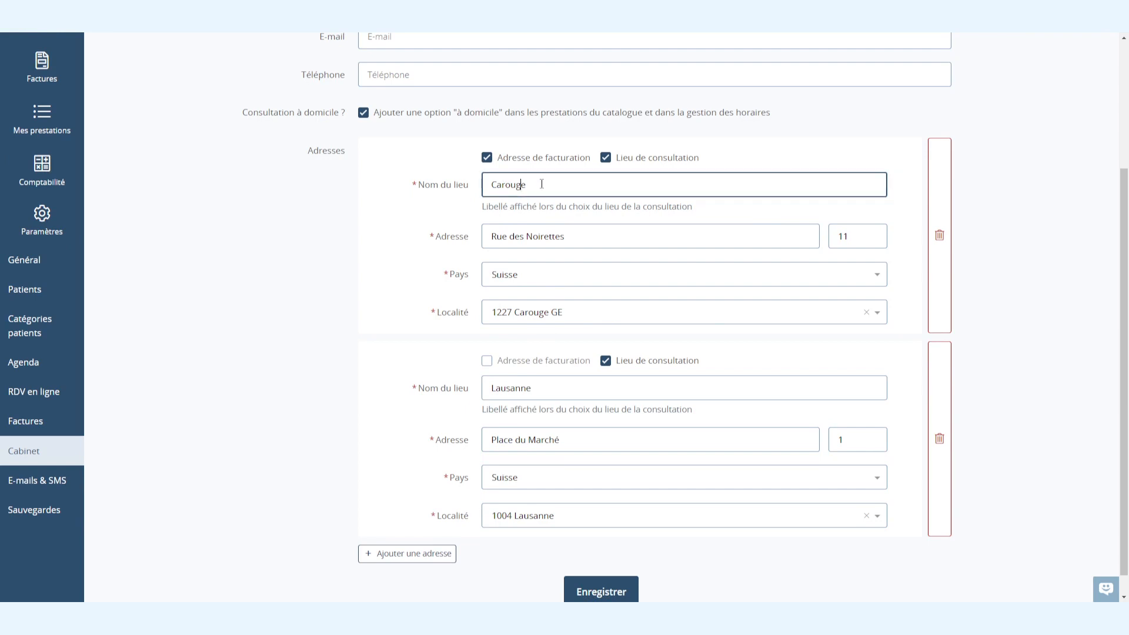
left_click_drag(527, 184, 497, 185)
scroll(614, 217, "down", 1)
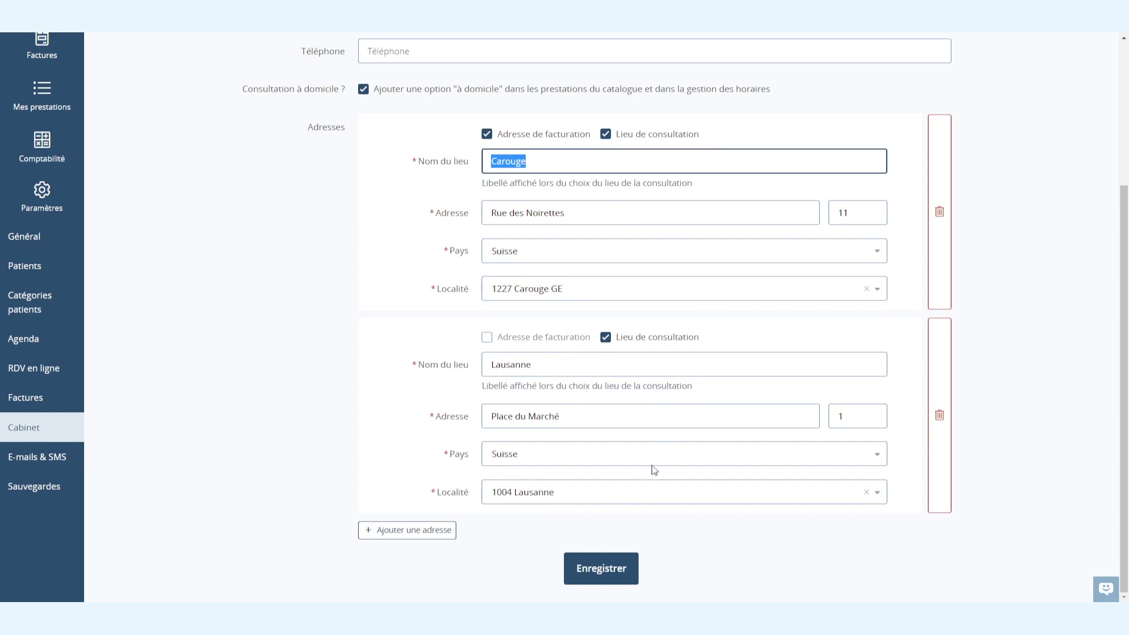
scroll(641, 459, "up", 3)
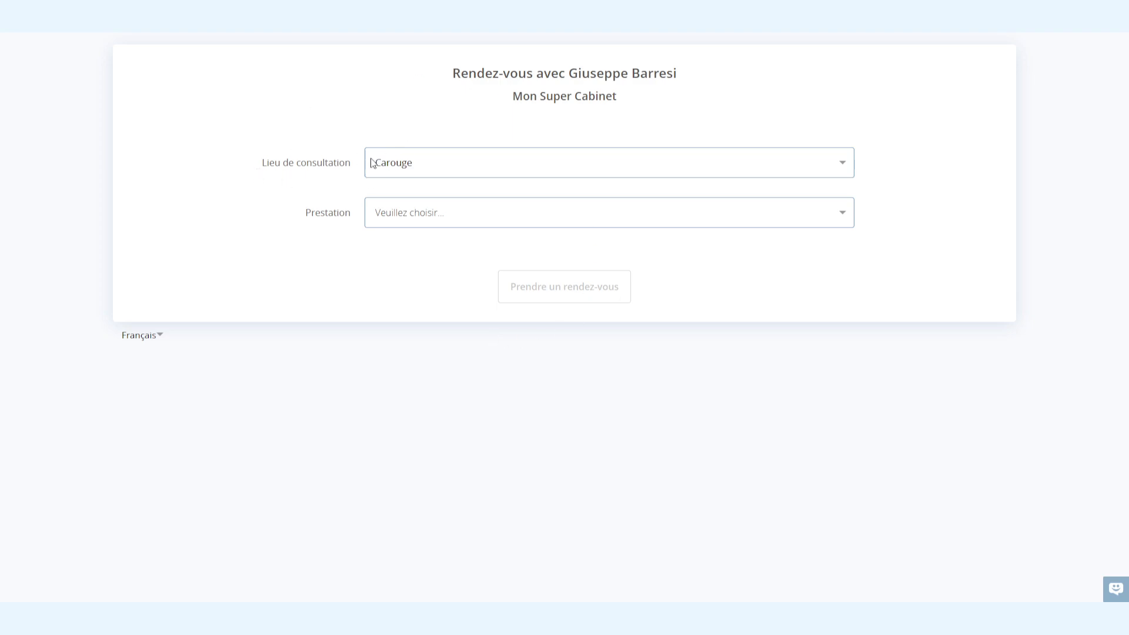
left_click(429, 171)
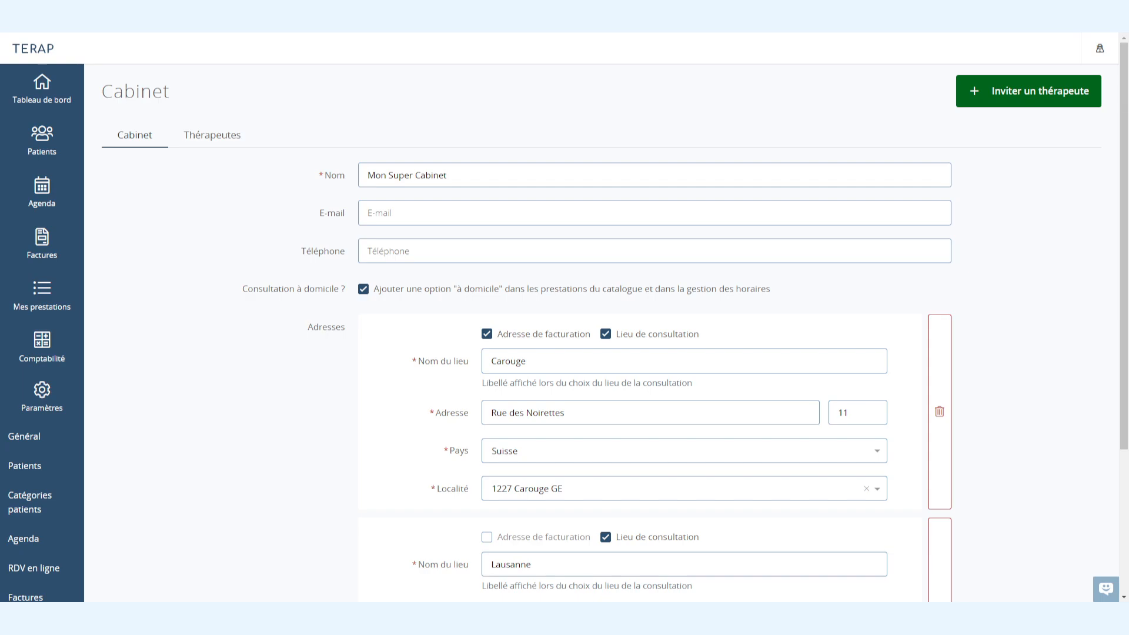
Step: Rename the Carouge place as Lieu A and the Lausanne place as Lieu B, save, and check the place choices on the reloaded booking page
scroll(96, 184, "down", 2)
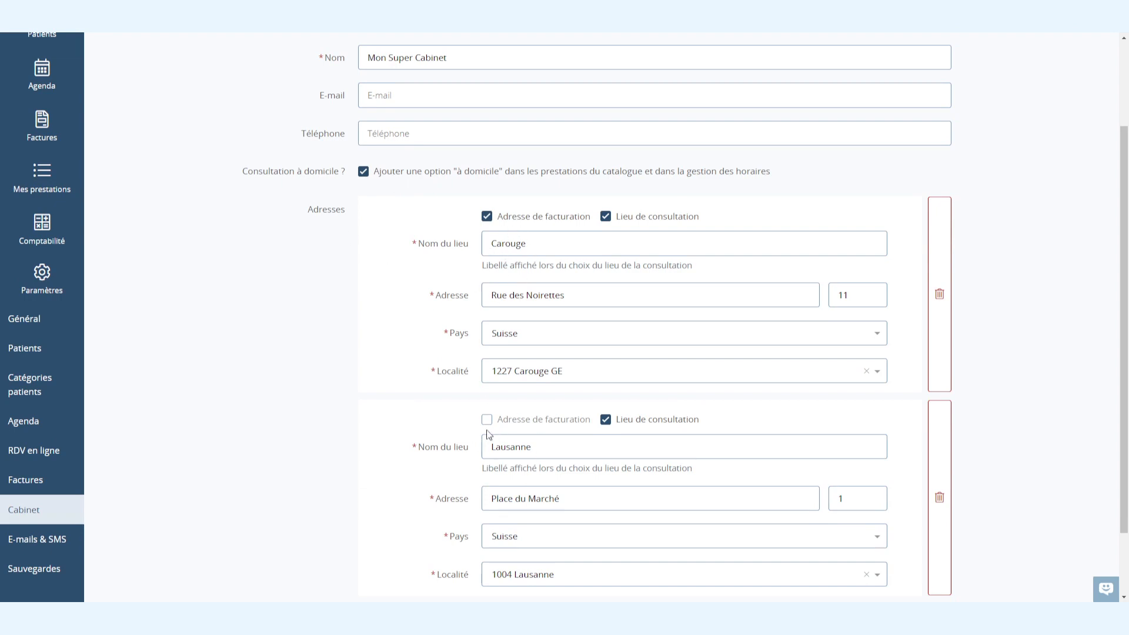
left_click(540, 450)
left_click_drag(541, 449, 493, 442)
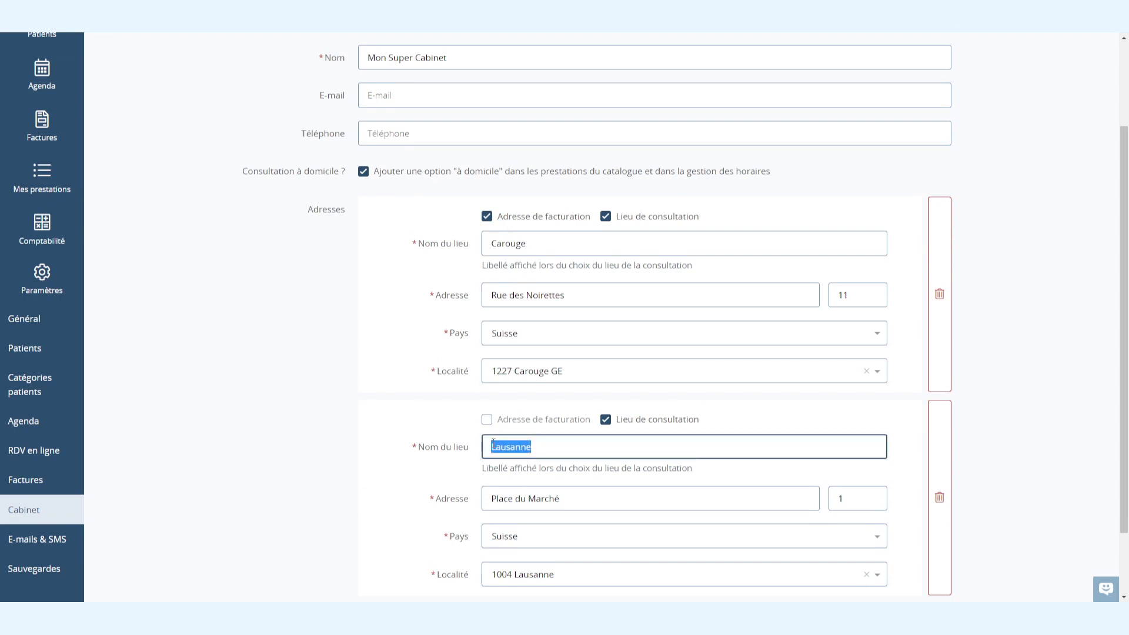
type("G")
left_click_drag(528, 244, 438, 230)
type("Lieu A")
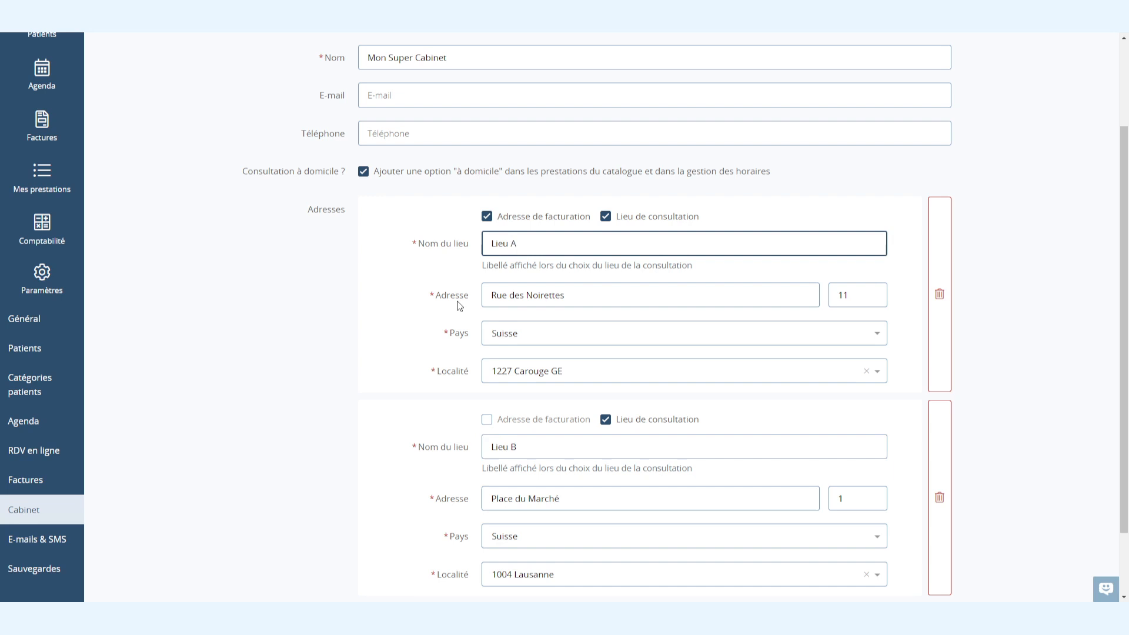
scroll(482, 412, "down", 2)
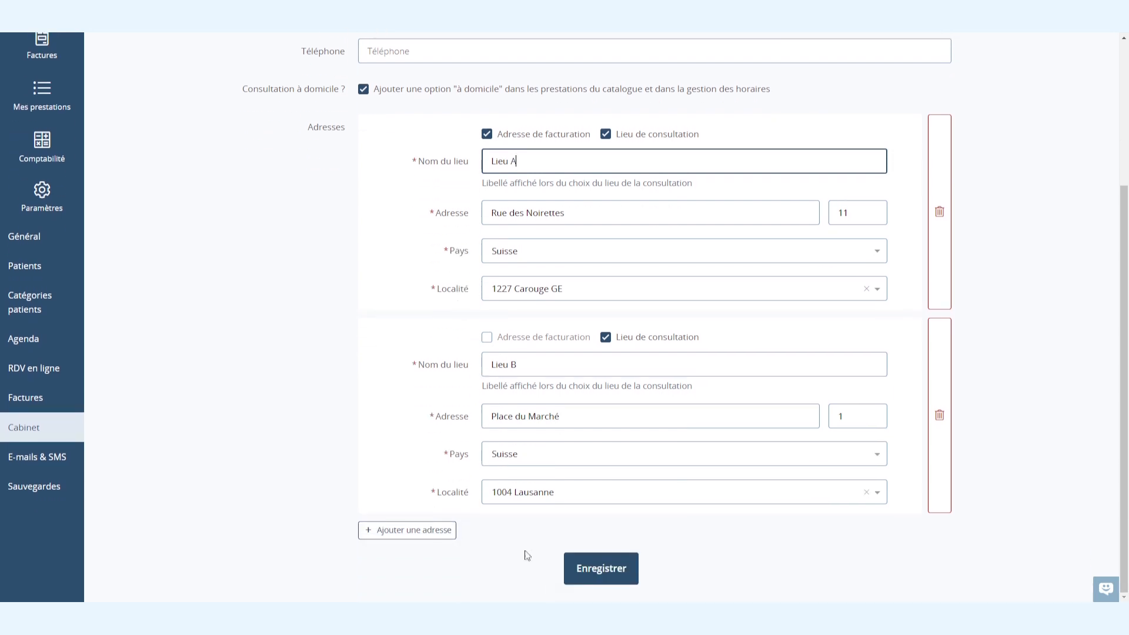
left_click(594, 568)
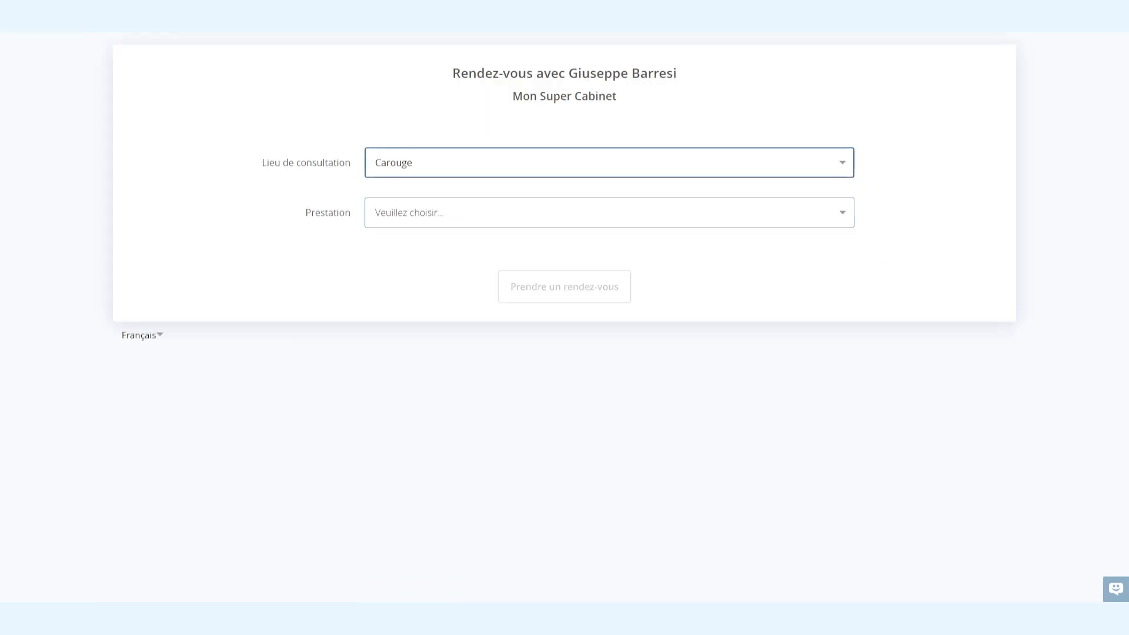
key("F5")
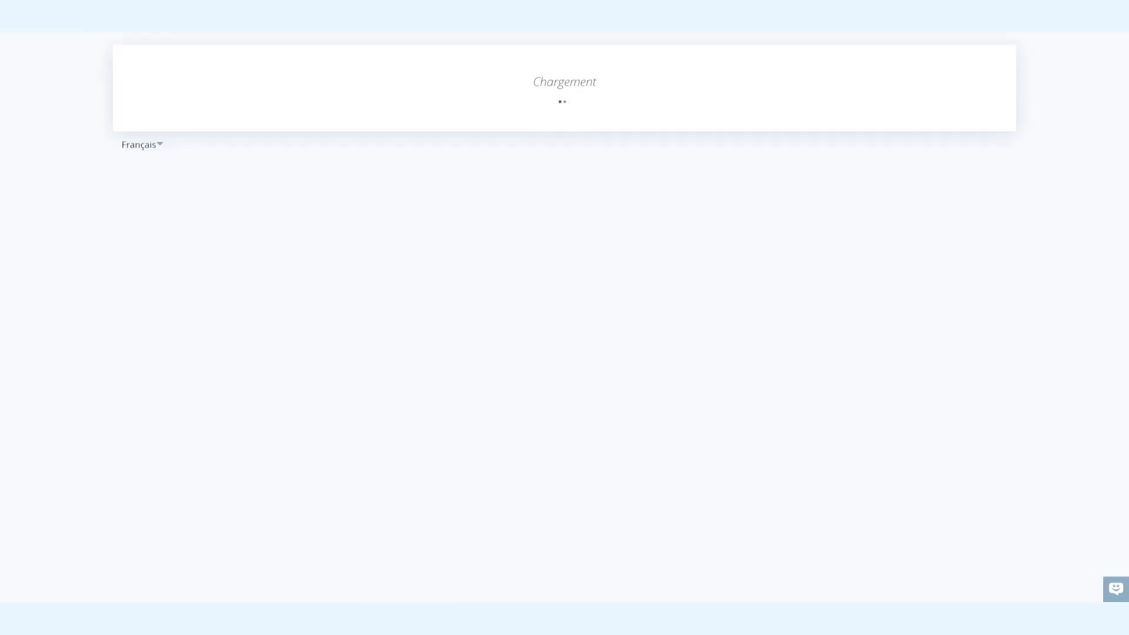
left_click(477, 163)
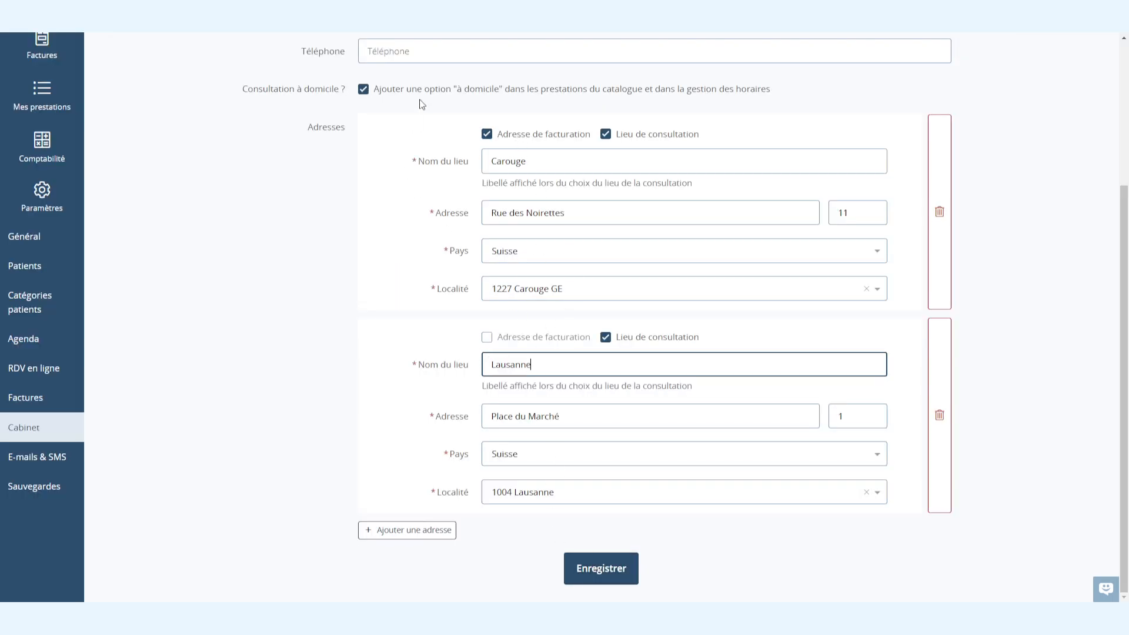
Step: Restore the place names Carouge and Lausanne, save, and check the place choices on the reloaded booking page
left_click(609, 561)
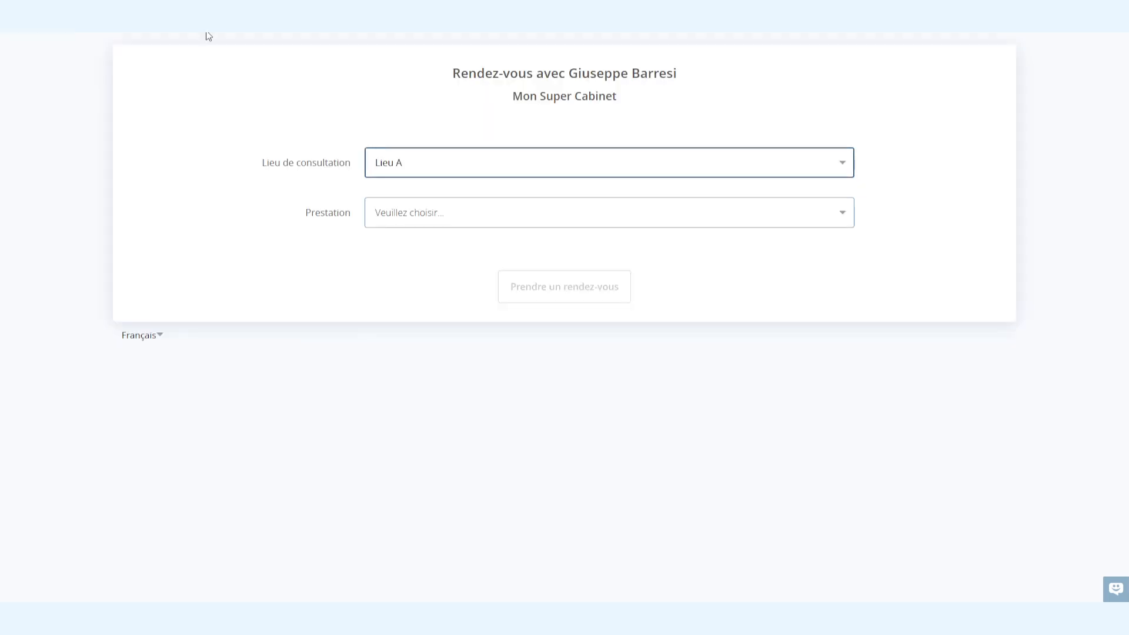
key("F5")
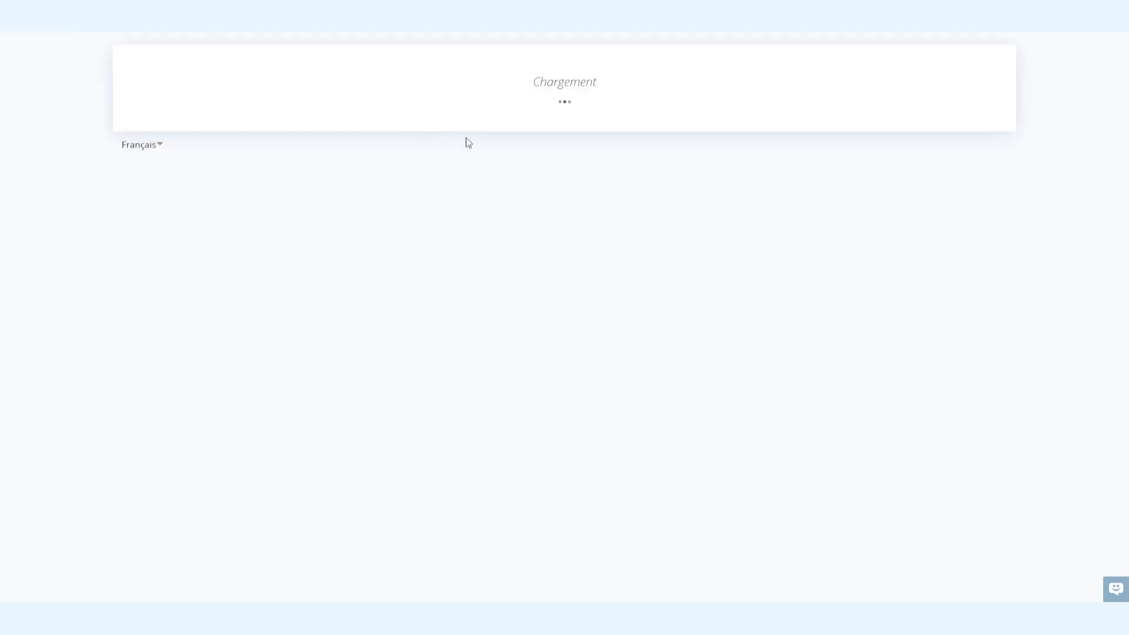
left_click(452, 165)
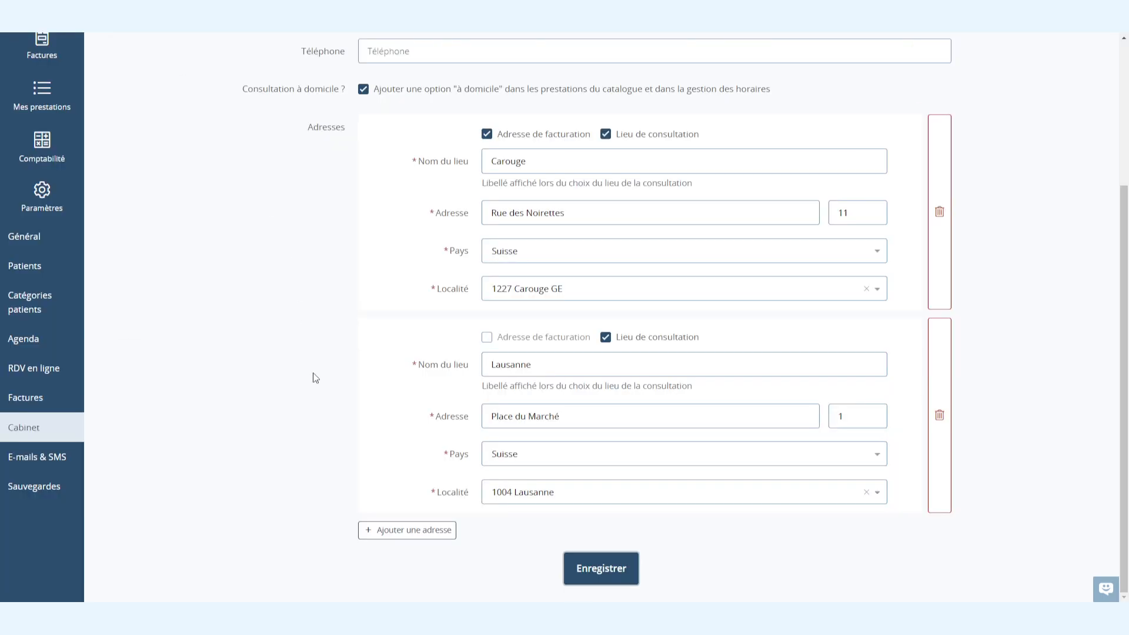
Step: In the online appointment schedules, add Lausanne and remove À domicile for the Wednesday 14:00 to 19:00 slot of 1 March 2023, and save
left_click(35, 369)
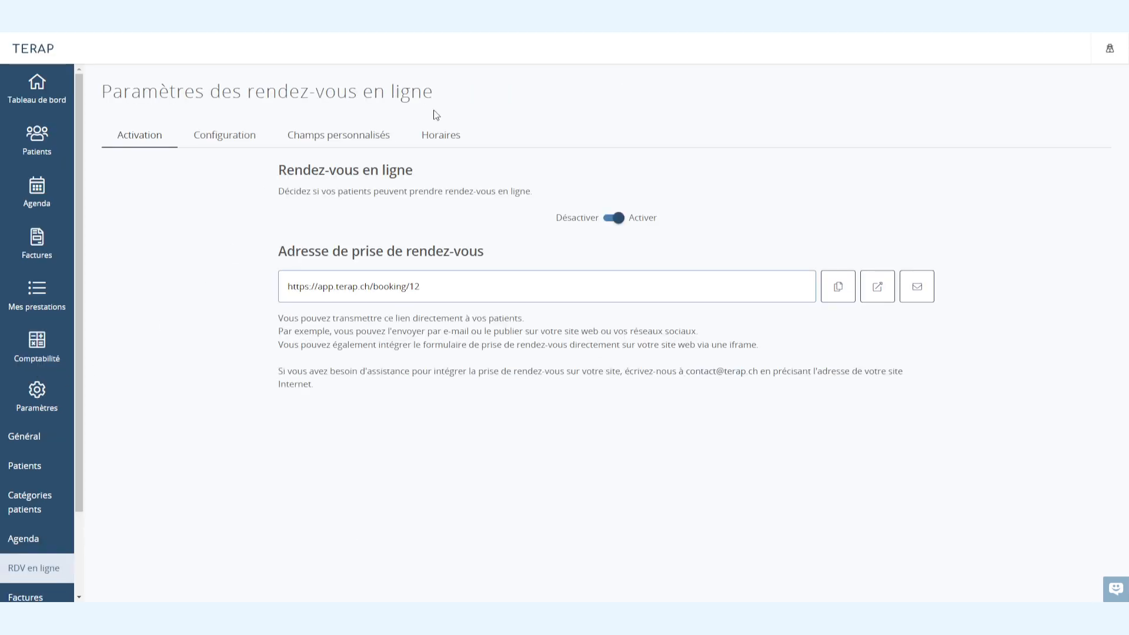
left_click(438, 137)
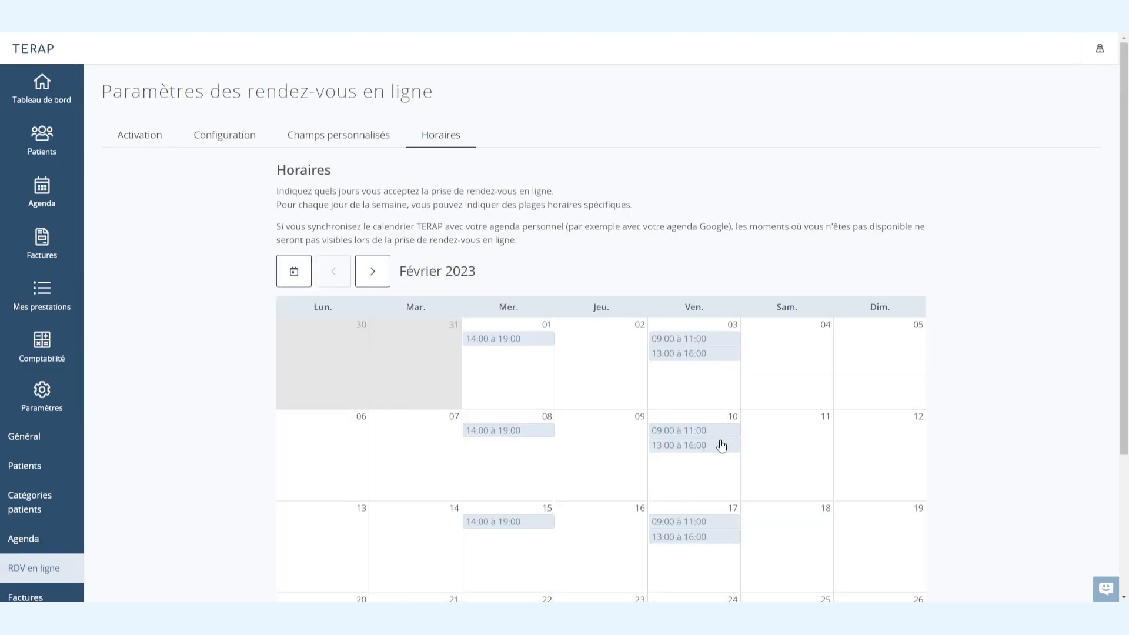
scroll(722, 445, "down", 3)
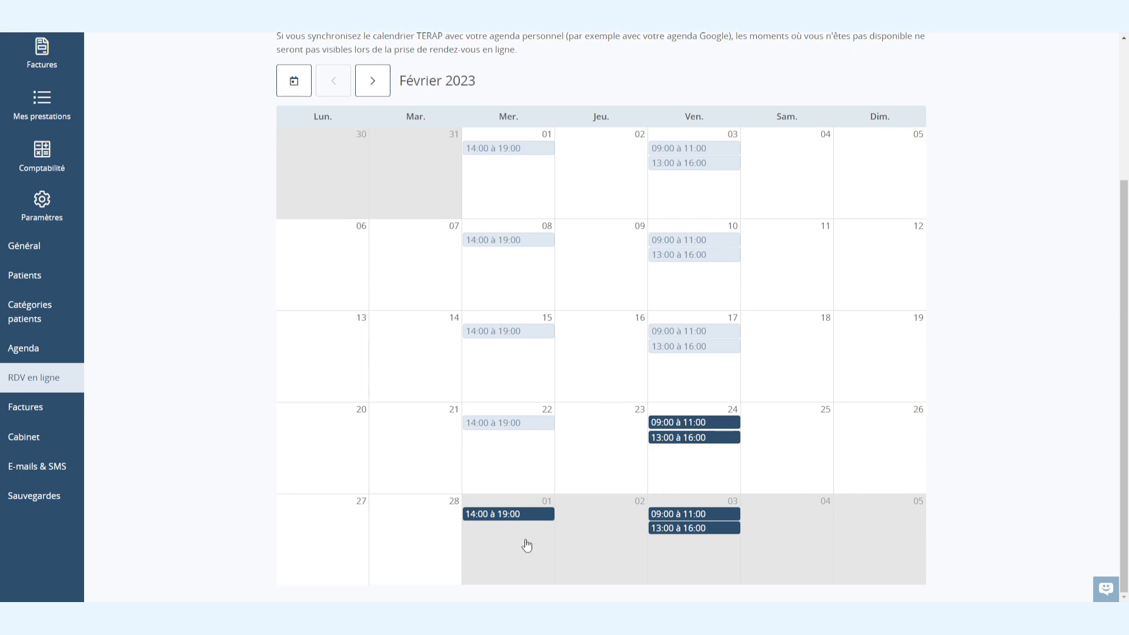
left_click(525, 514)
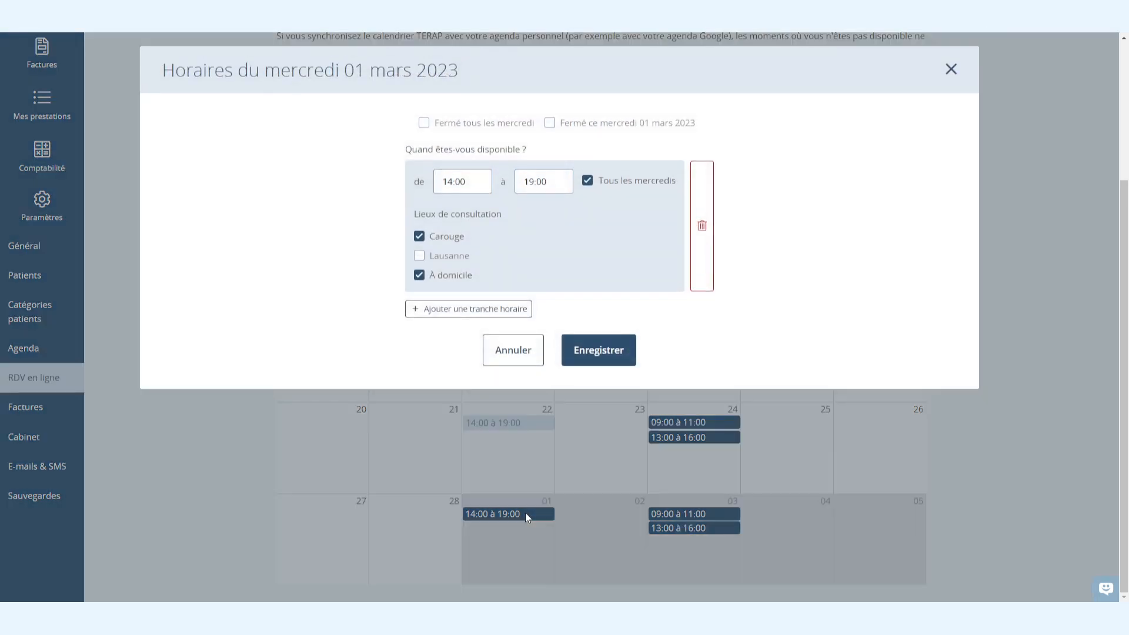
left_click(419, 255)
left_click(420, 276)
left_click(591, 351)
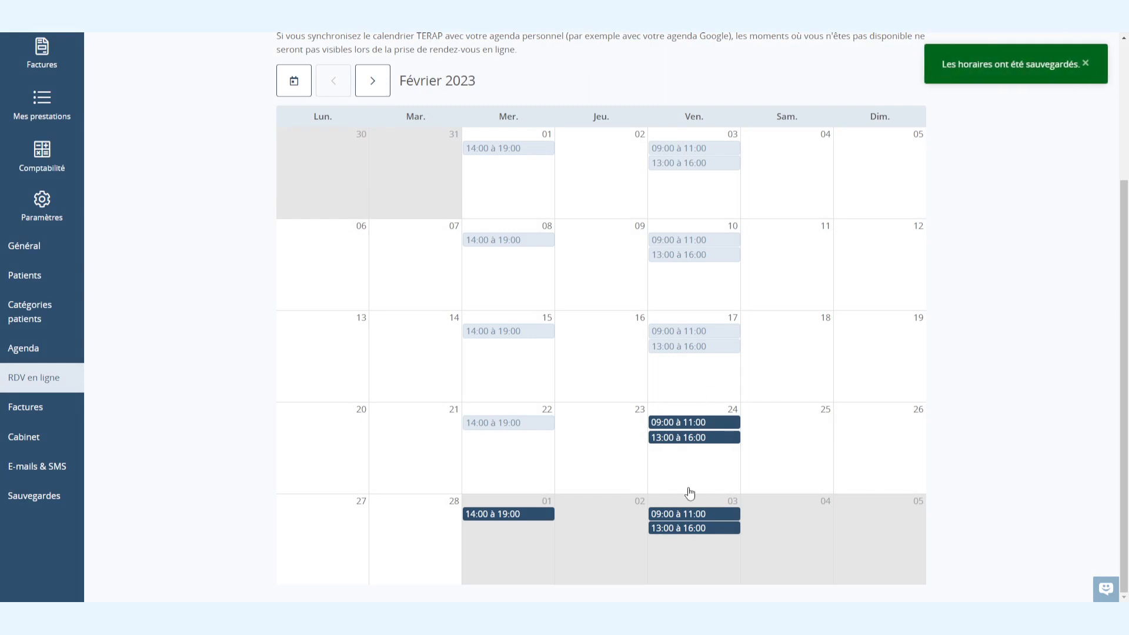
Step: Remove À domicile from the 13:00 to 16:00 slot of Friday 3 March 2023 and save the schedule
left_click(698, 509)
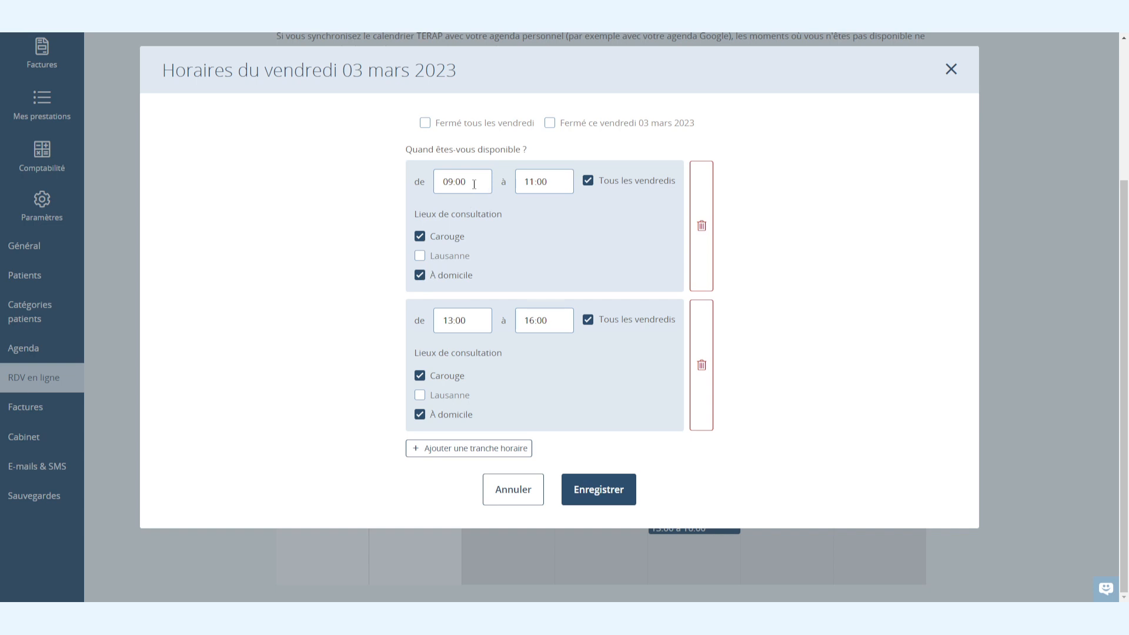
left_click(421, 415)
left_click(594, 491)
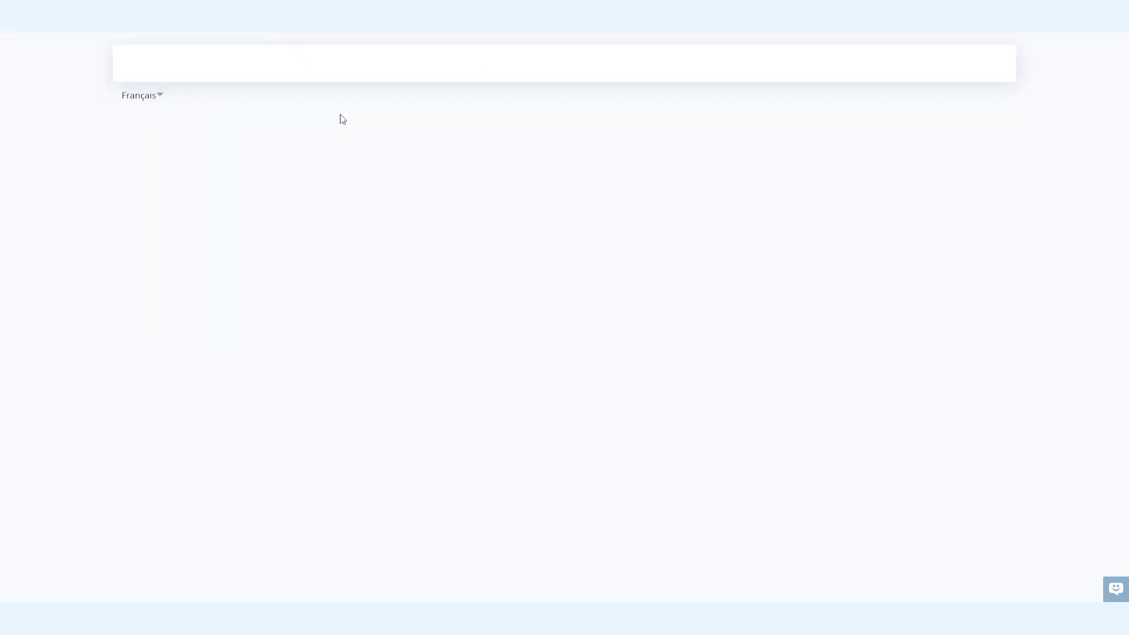
Step: On the booking page, choose Lausanne as the consultation place and check which services can be booked
left_click(492, 173)
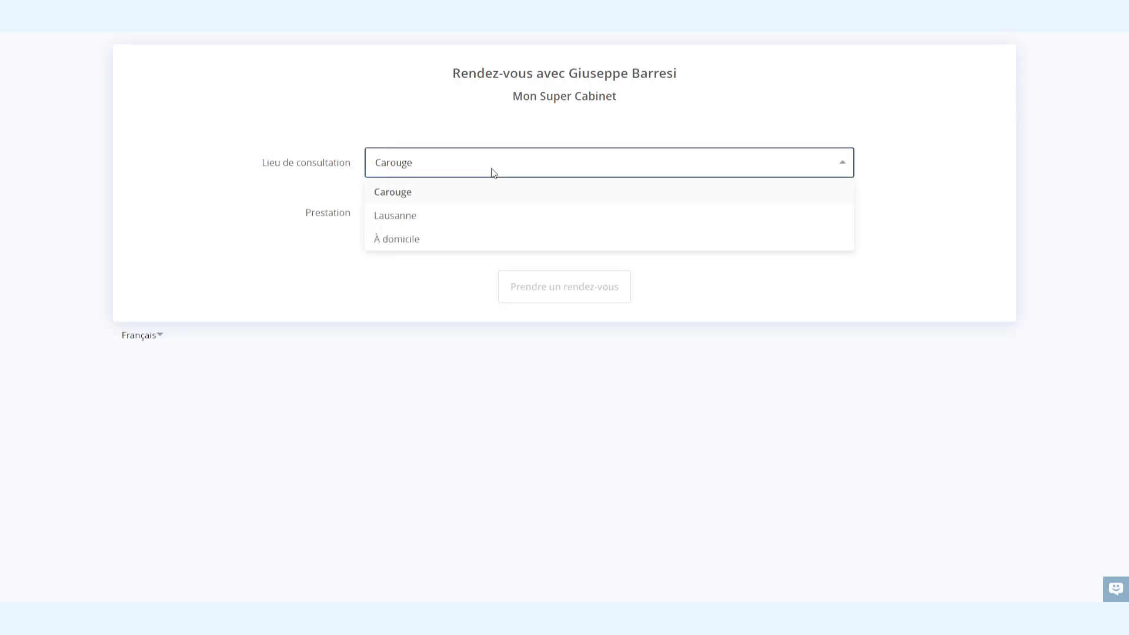
left_click(453, 215)
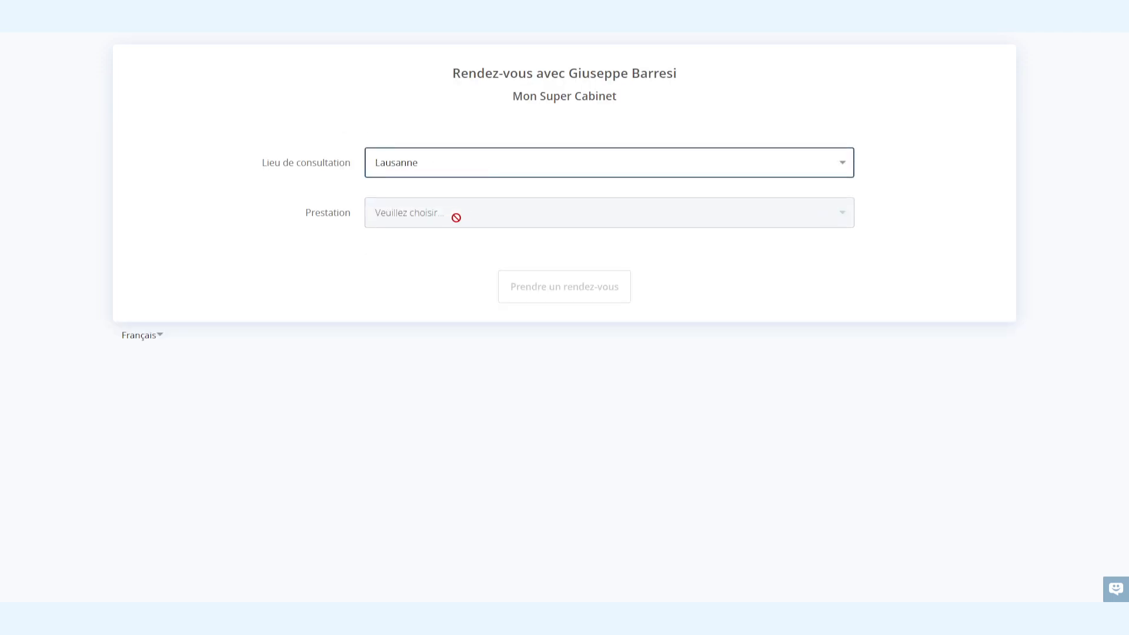
left_click(489, 212)
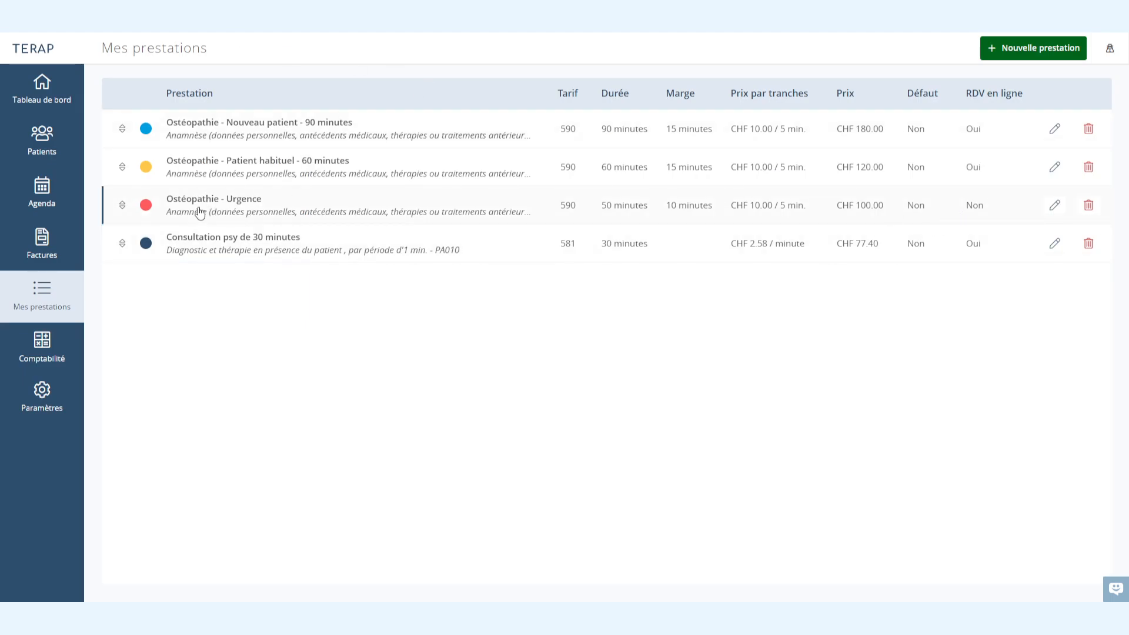
Step: Open the Ostéopathie - Urgence service for editing and enable online appointments for it
left_click(1055, 205)
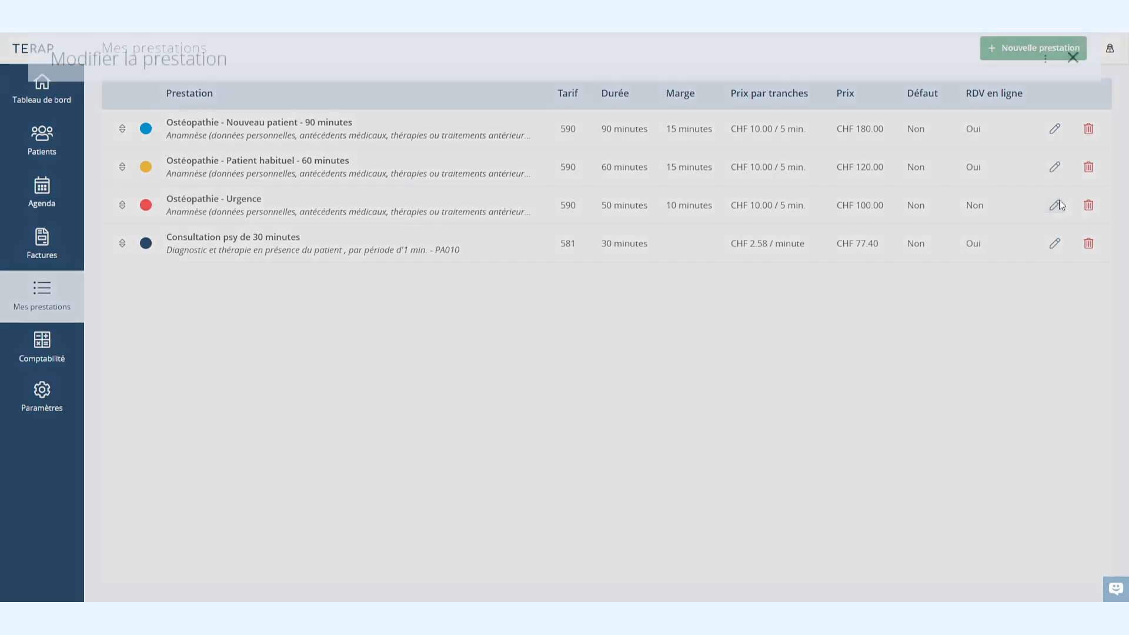
scroll(960, 279, "down", 1)
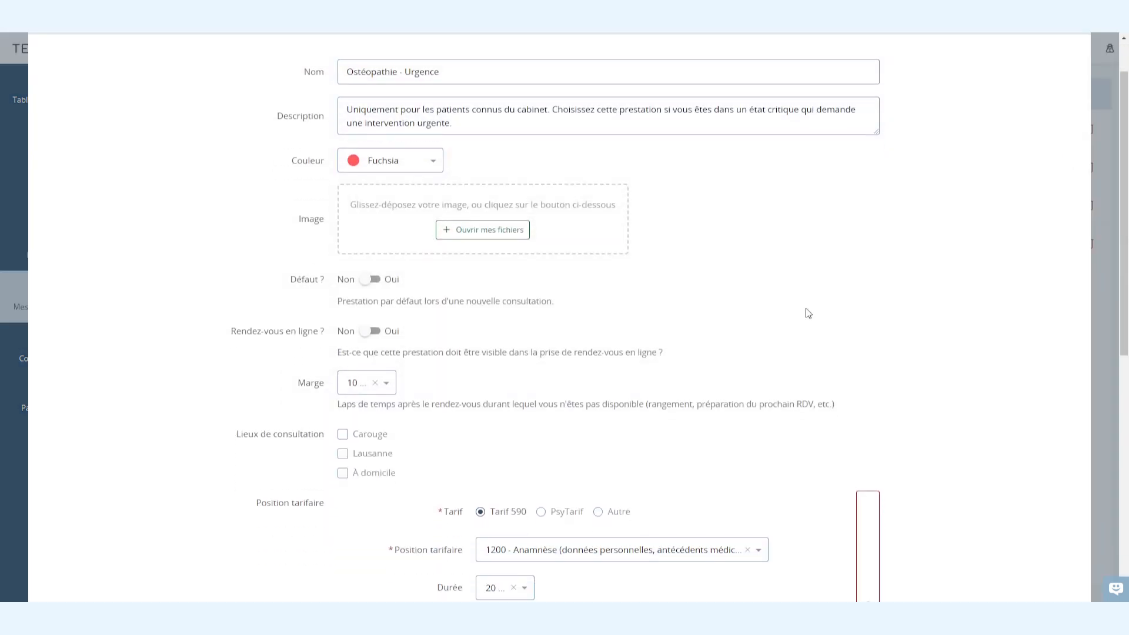
left_click(372, 331)
scroll(523, 340, "up", 1)
scroll(527, 325, "down", 2)
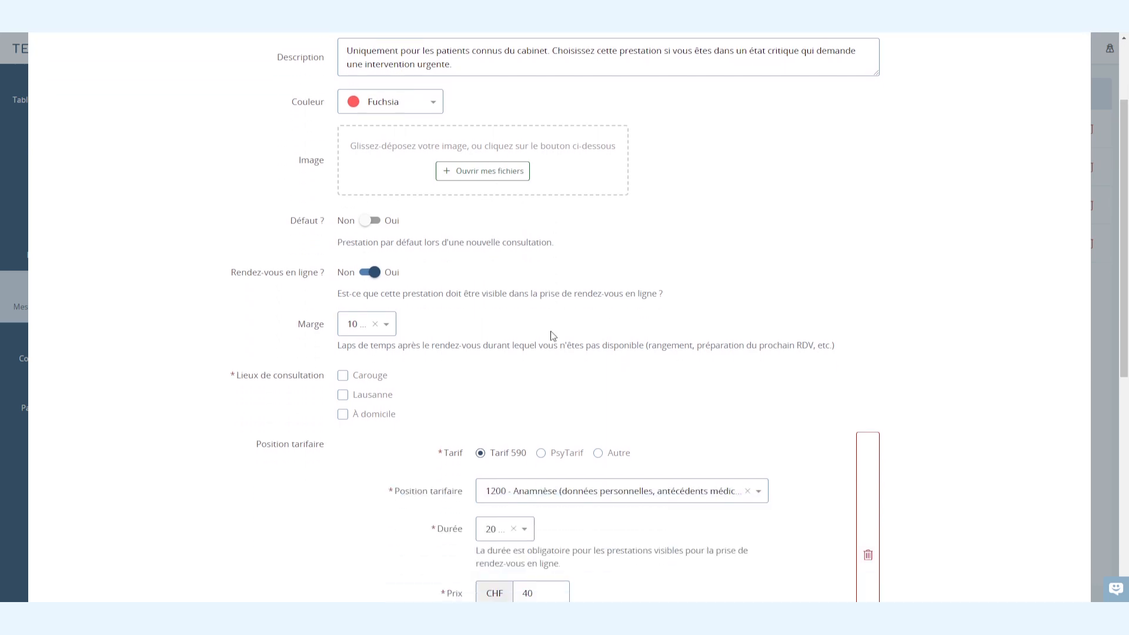
Step: Assign Lausanne, À domicile and Carouge as the service's consultation places and save the service
left_click(343, 399)
left_click(343, 415)
left_click(343, 375)
scroll(374, 385, "up", 3)
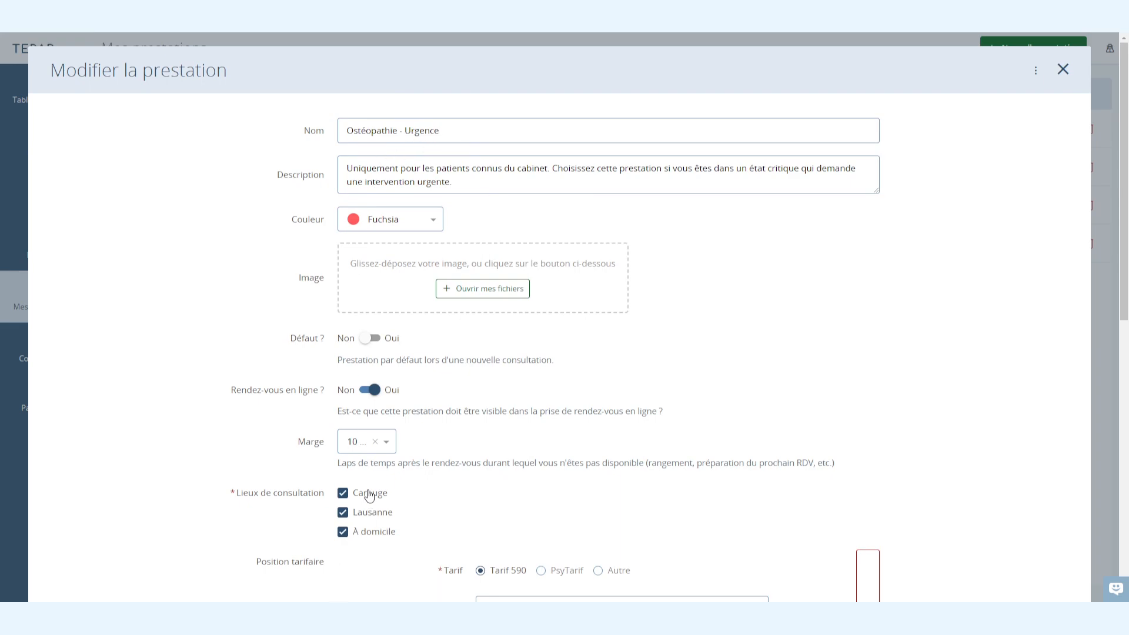
scroll(445, 490, "down", 3)
scroll(445, 489, "down", 5)
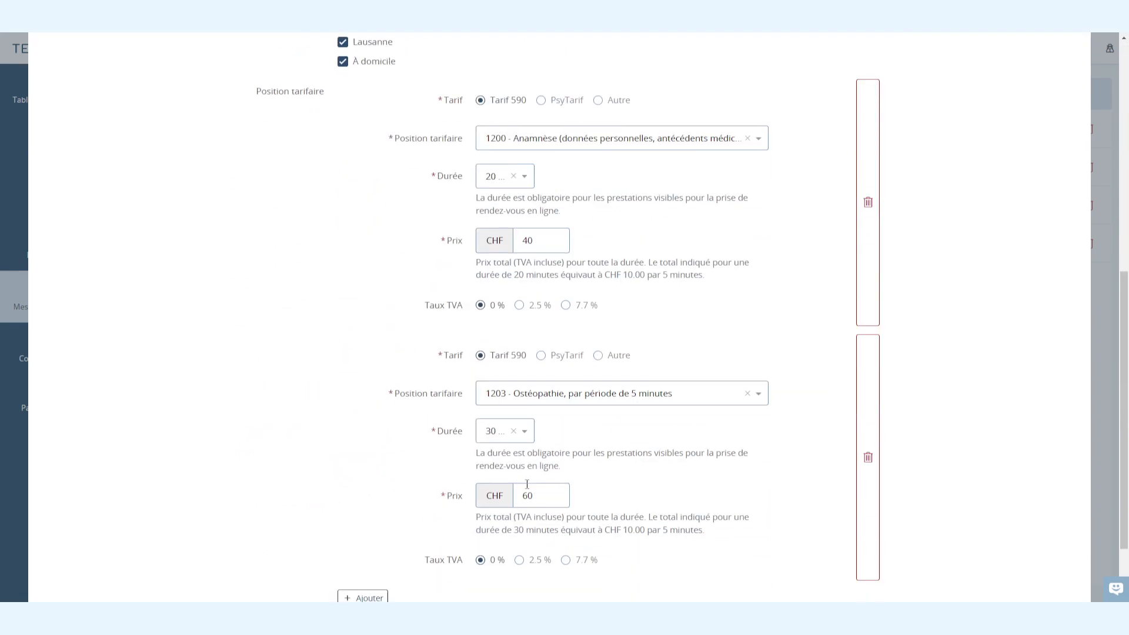
left_click(600, 549)
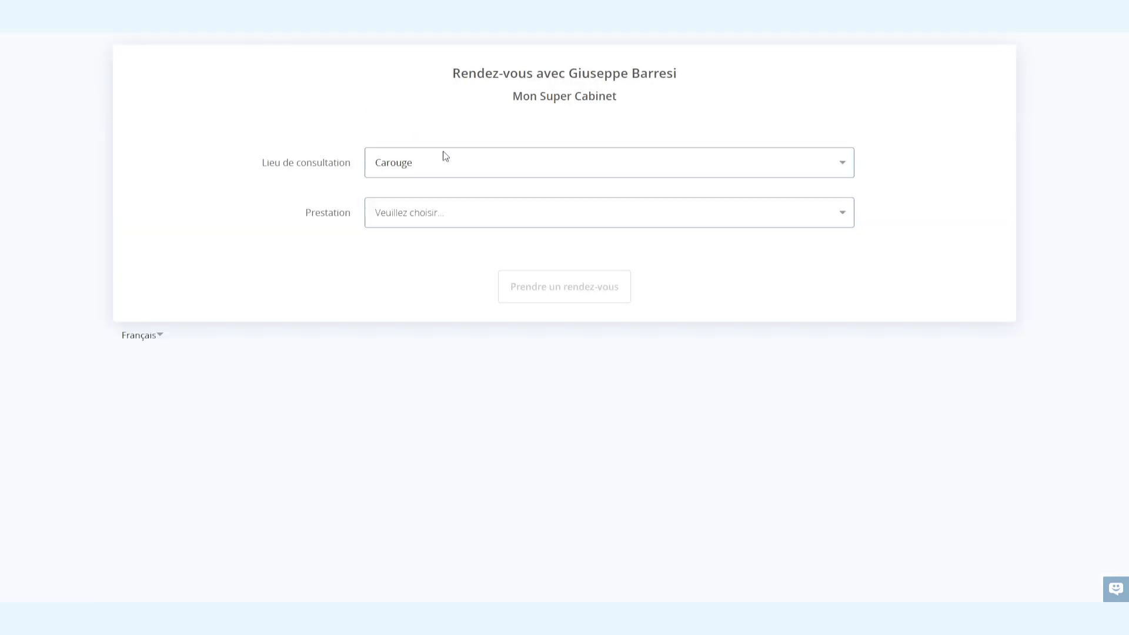
Step: On the booking page, choose Lausanne and the Ostéopathie - Urgence service, and check the bookable times
left_click(435, 168)
left_click(414, 215)
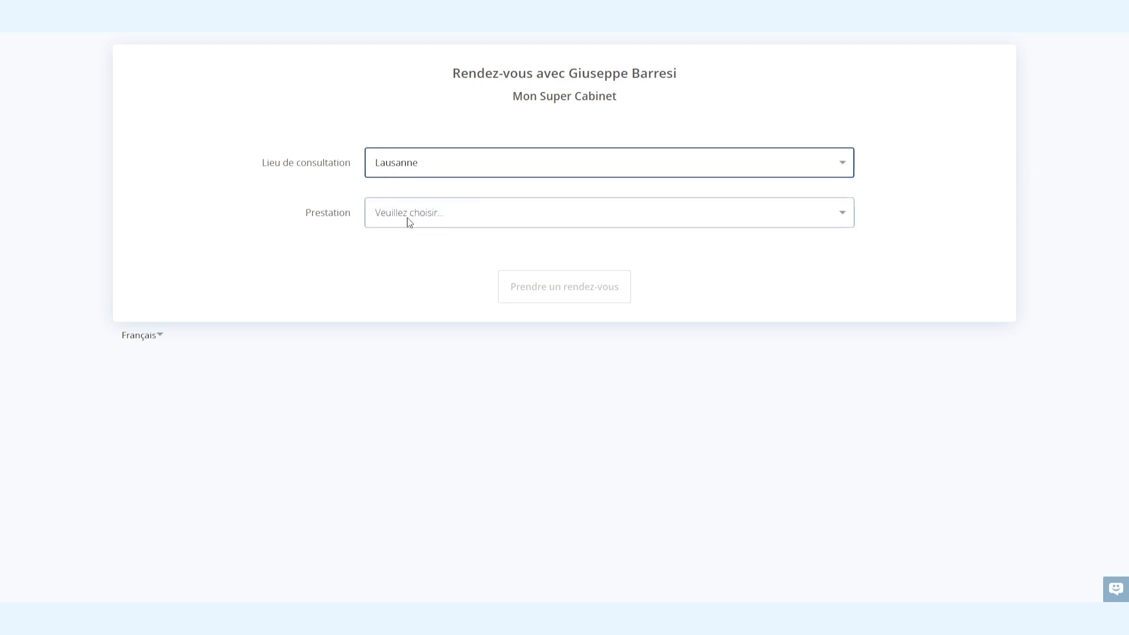
left_click(410, 222)
left_click(435, 249)
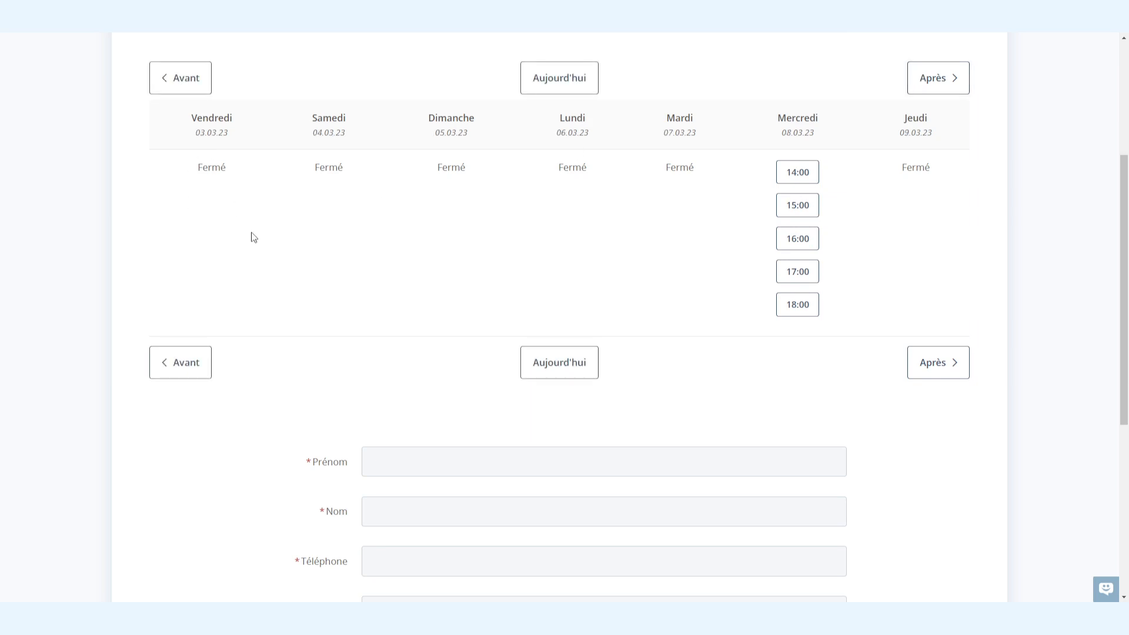
scroll(314, 277, "up", 4)
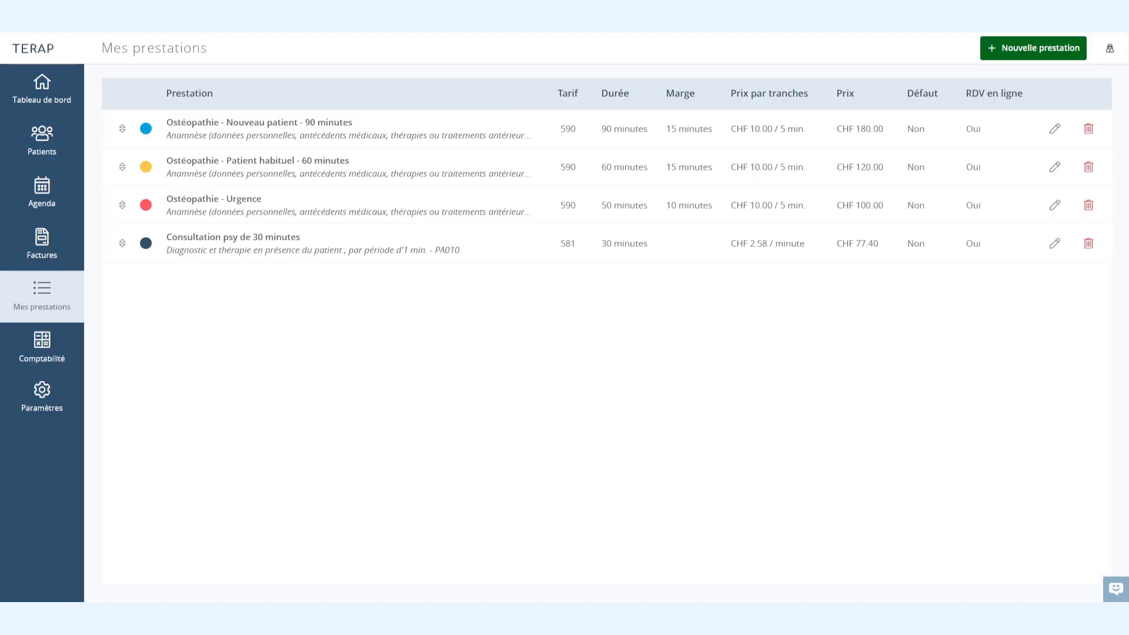
Step: In the online appointment schedules for March 2023, mark only Friday 17 March as closed and save
left_click(34, 397)
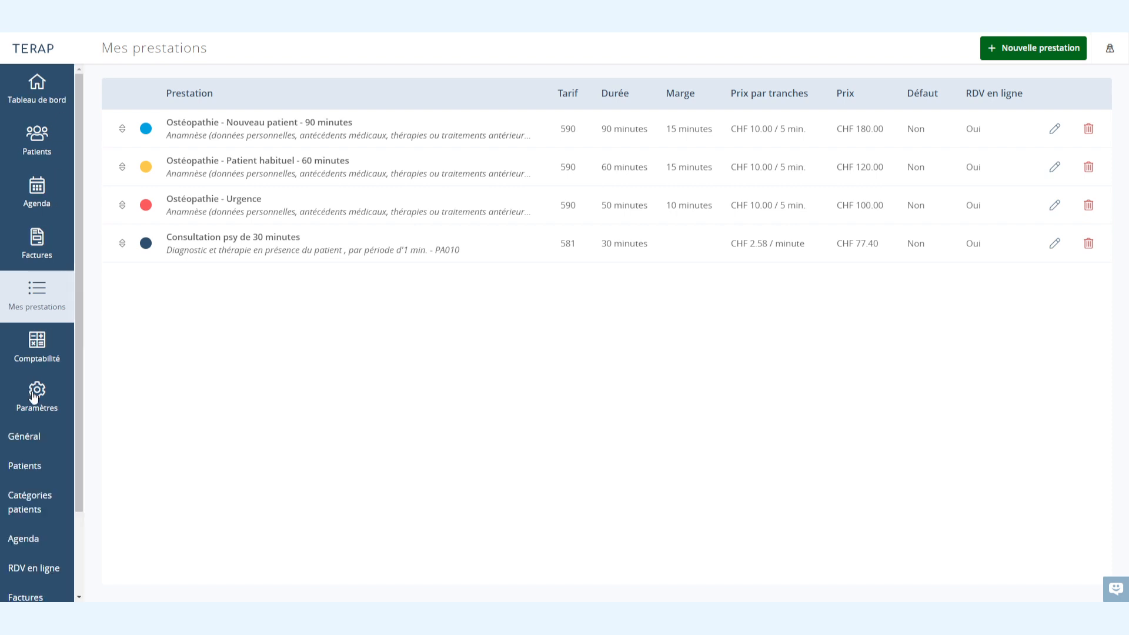
left_click(30, 468)
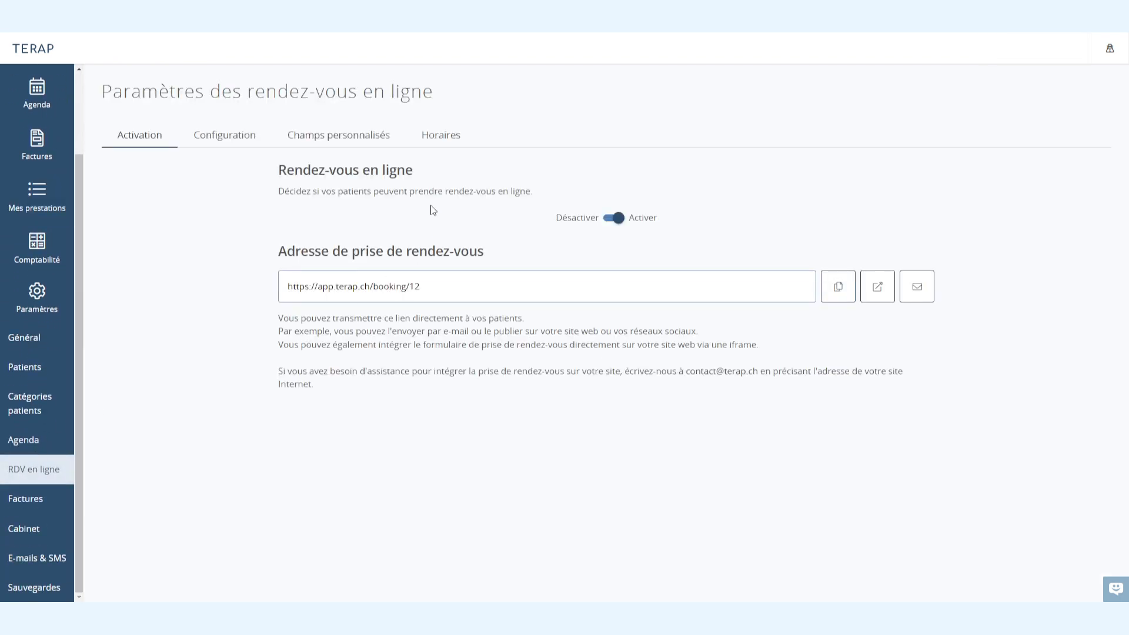
left_click(441, 141)
scroll(746, 389, "down", 3)
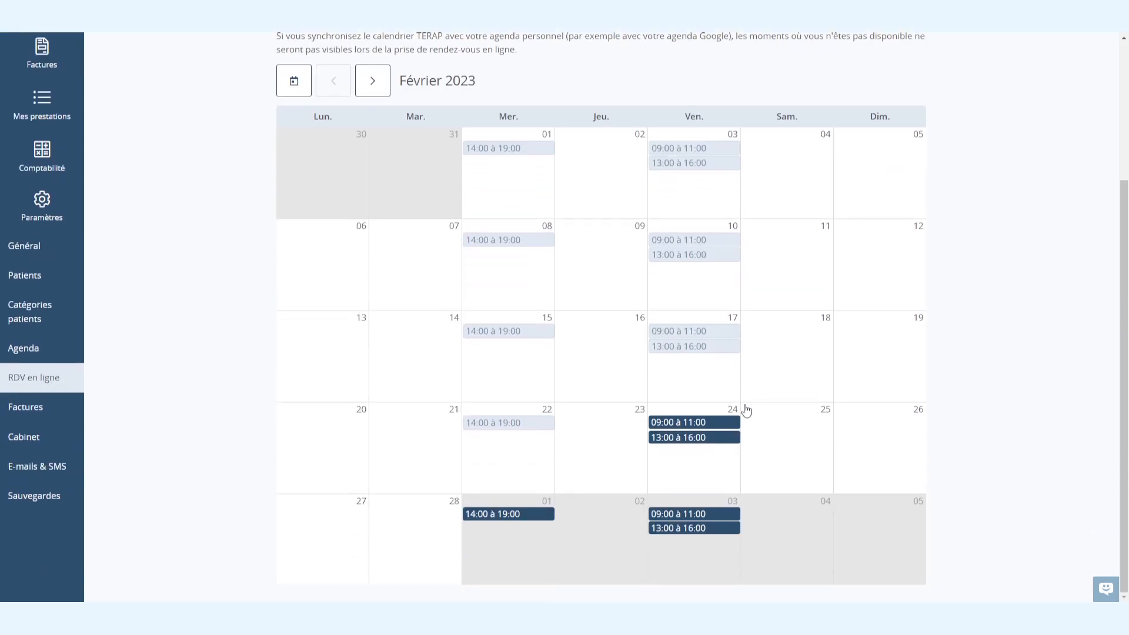
left_click(373, 86)
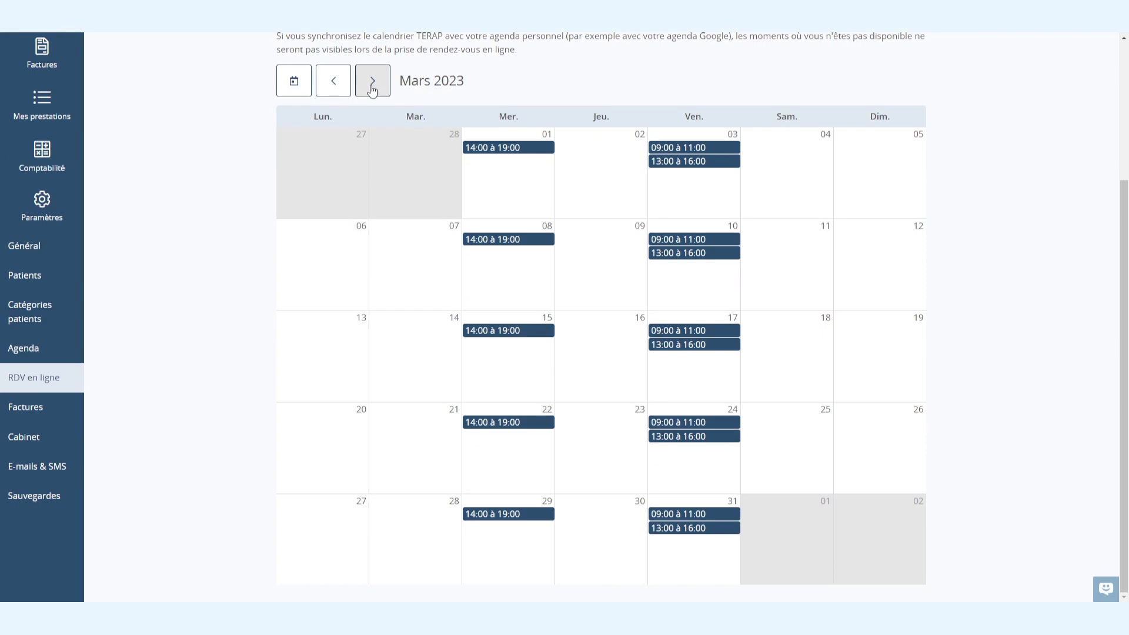
left_click(706, 367)
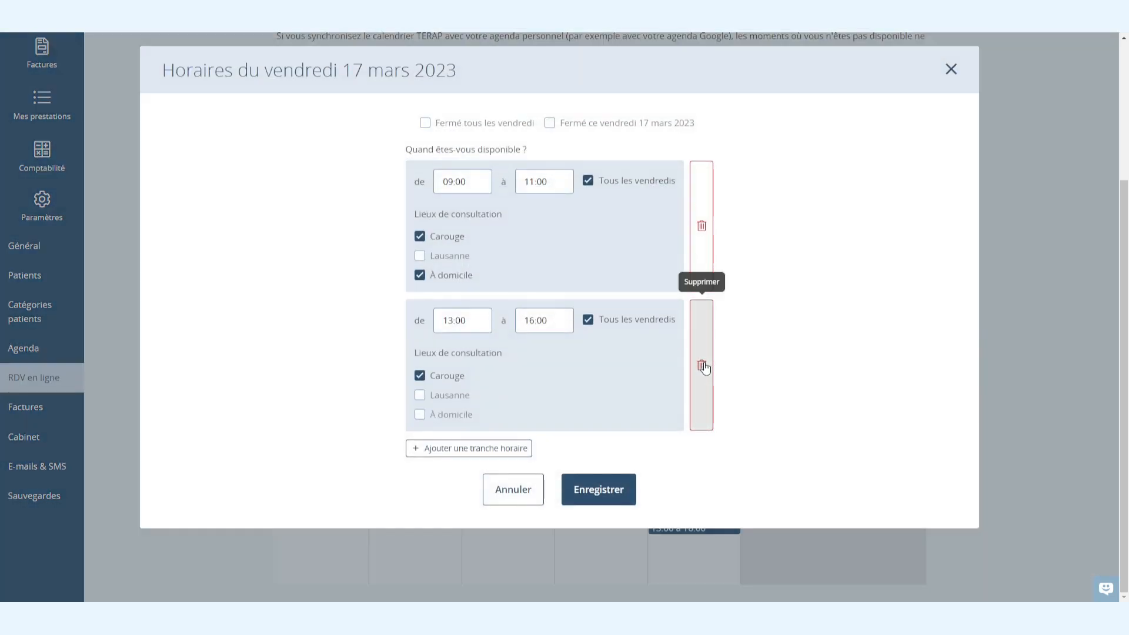
left_click(550, 124)
left_click(585, 172)
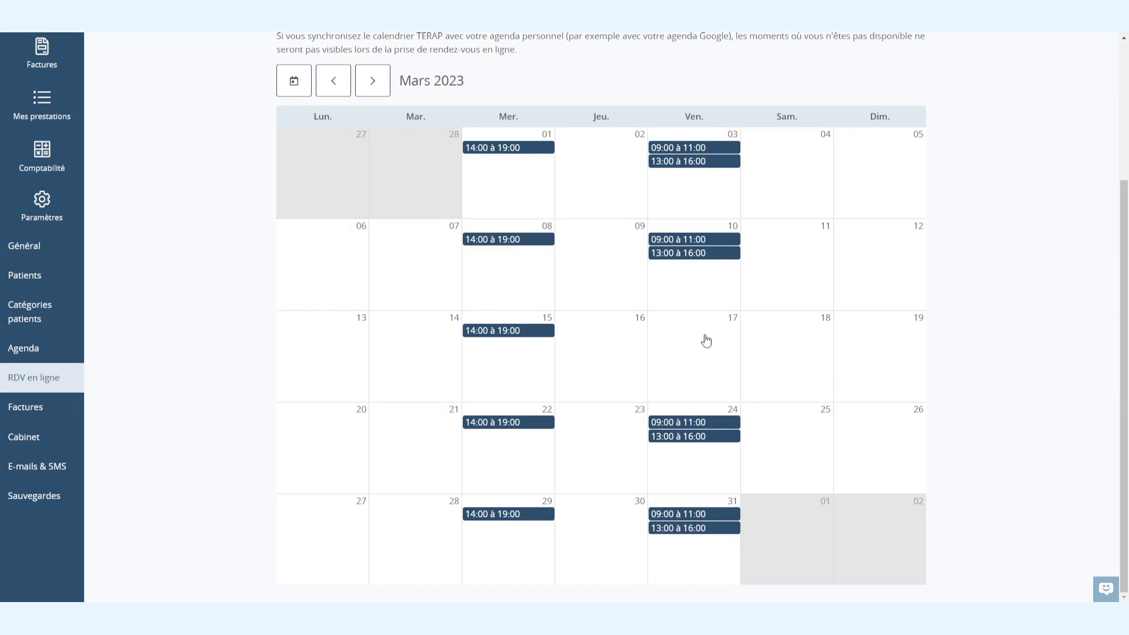
Step: From Thursday 23 March 2023, reopen all Thursdays for online appointments and assign Lausanne as the consultation place
left_click(611, 427)
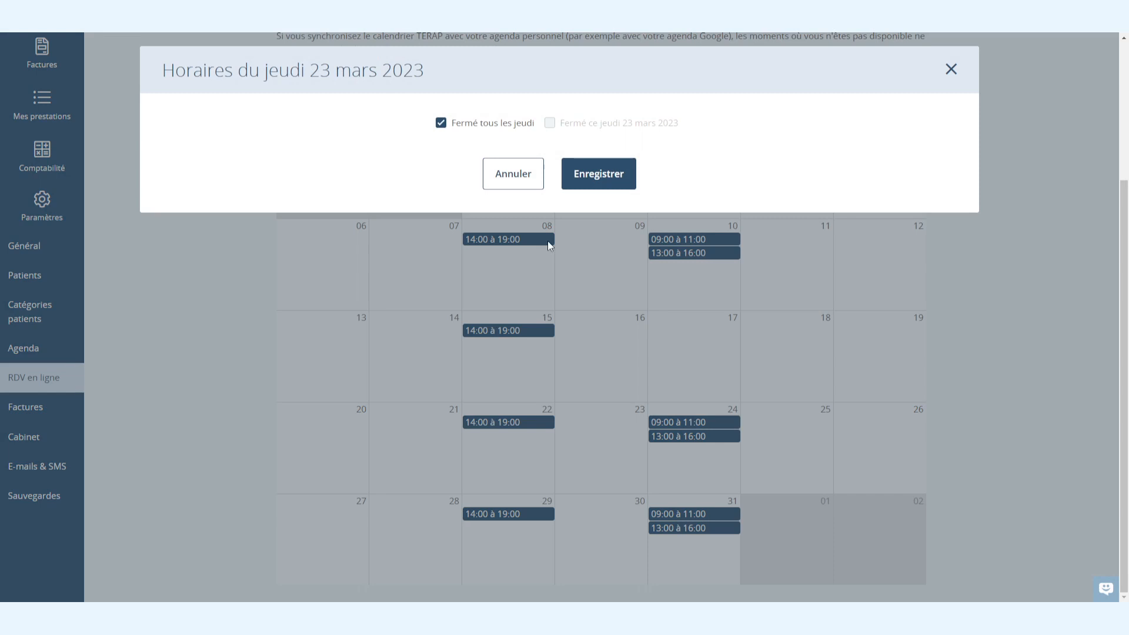
left_click(486, 123)
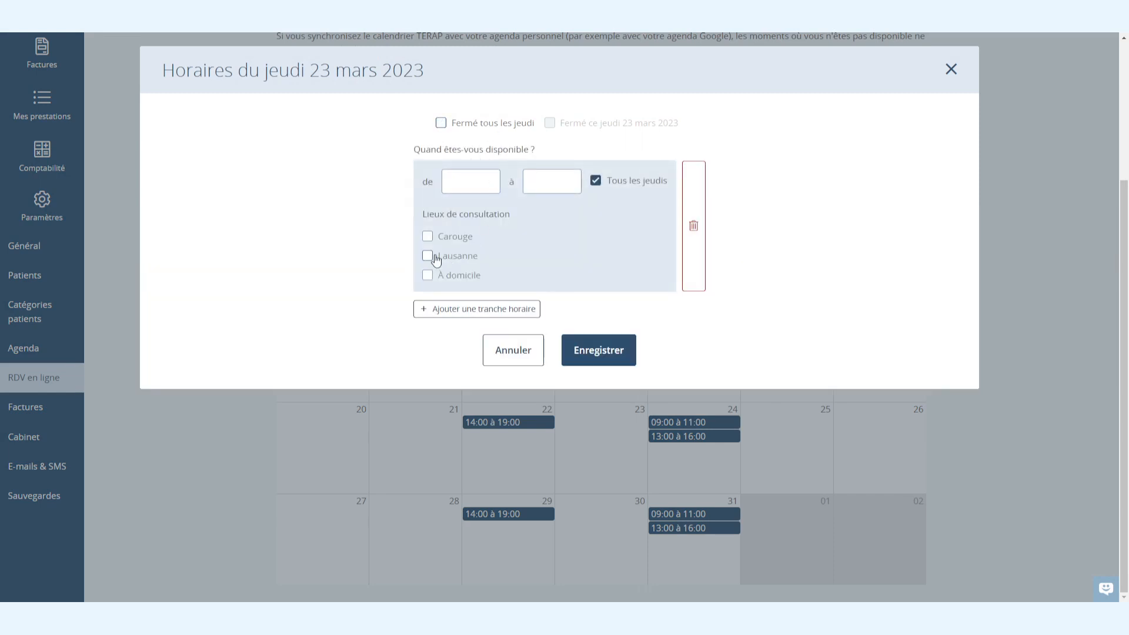
left_click(428, 255)
Step: Set the recurring Thursday slot to 06:00 to 12:00, save it, and review the saved schedule of 23 March
left_click(471, 182)
left_click(475, 213)
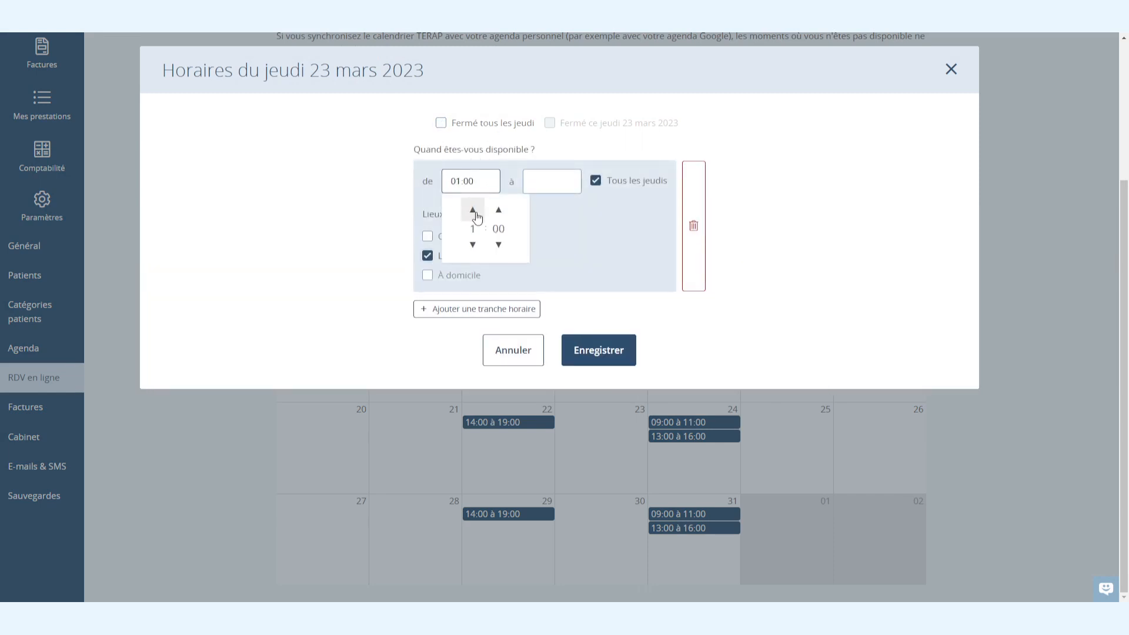
left_click(476, 213)
left_click(475, 213)
left_click(476, 213)
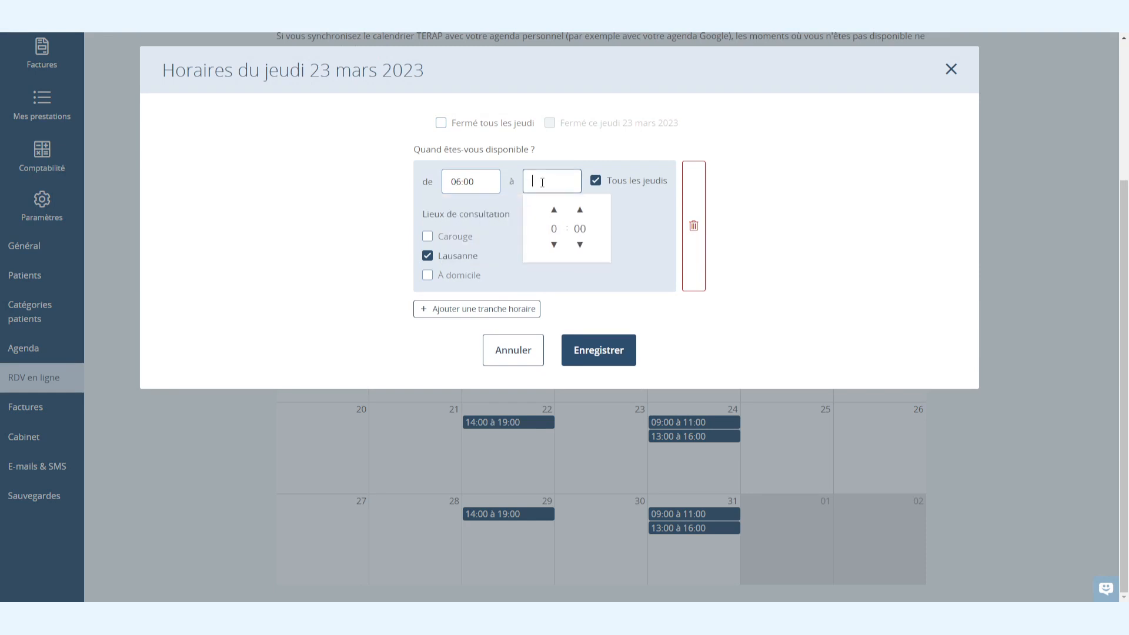
left_click(542, 182)
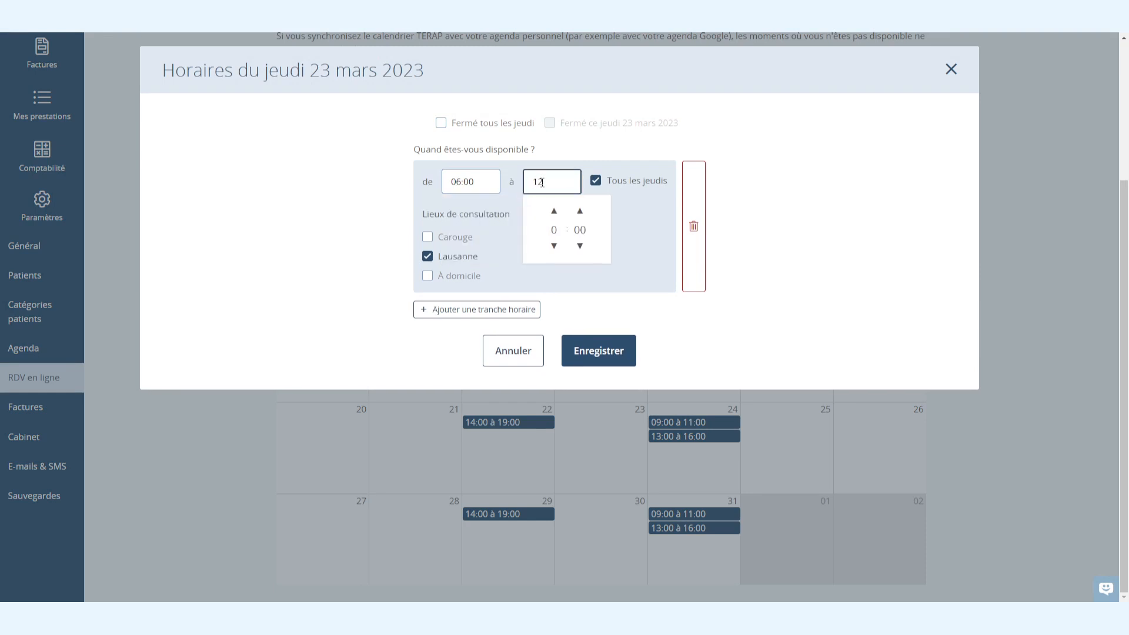
type("12:00")
left_click(591, 285)
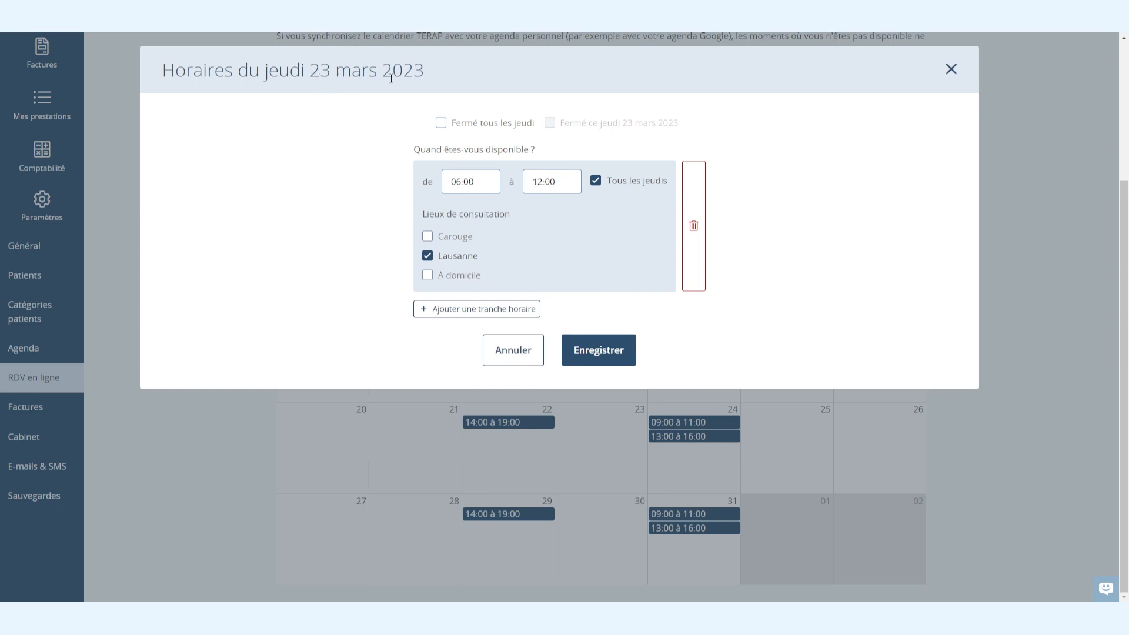
left_click(581, 351)
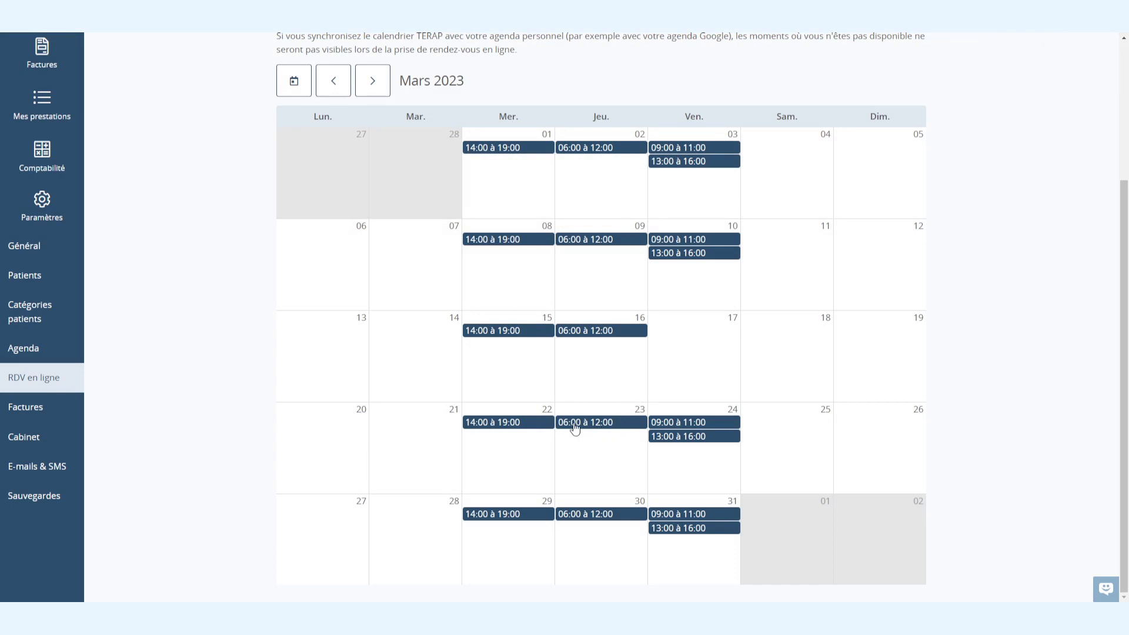
left_click(622, 427)
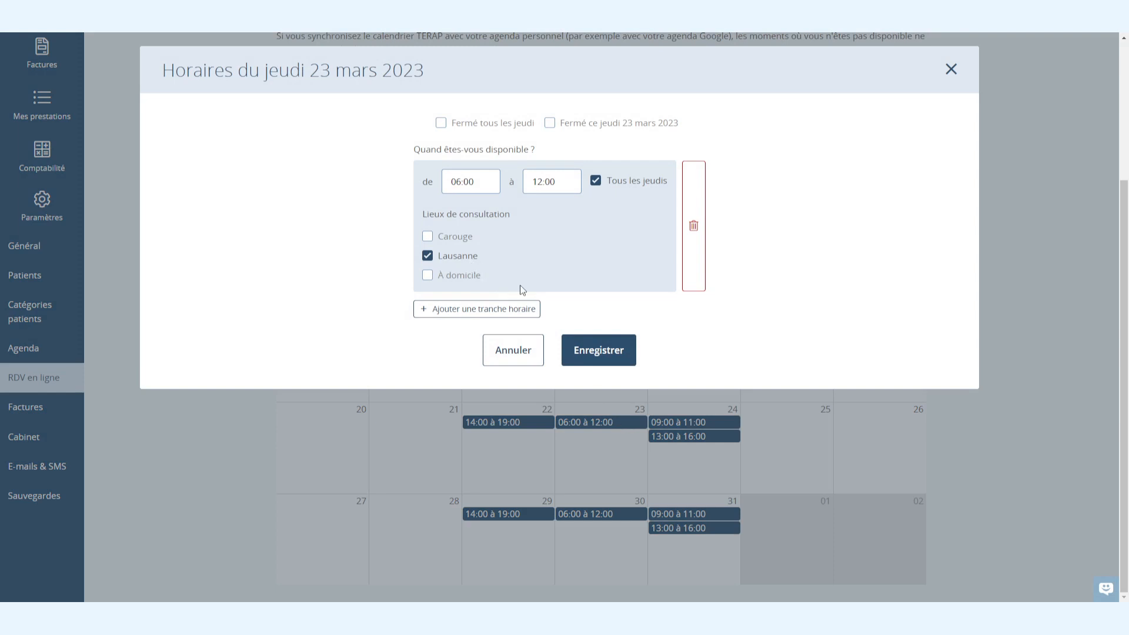
left_click(600, 351)
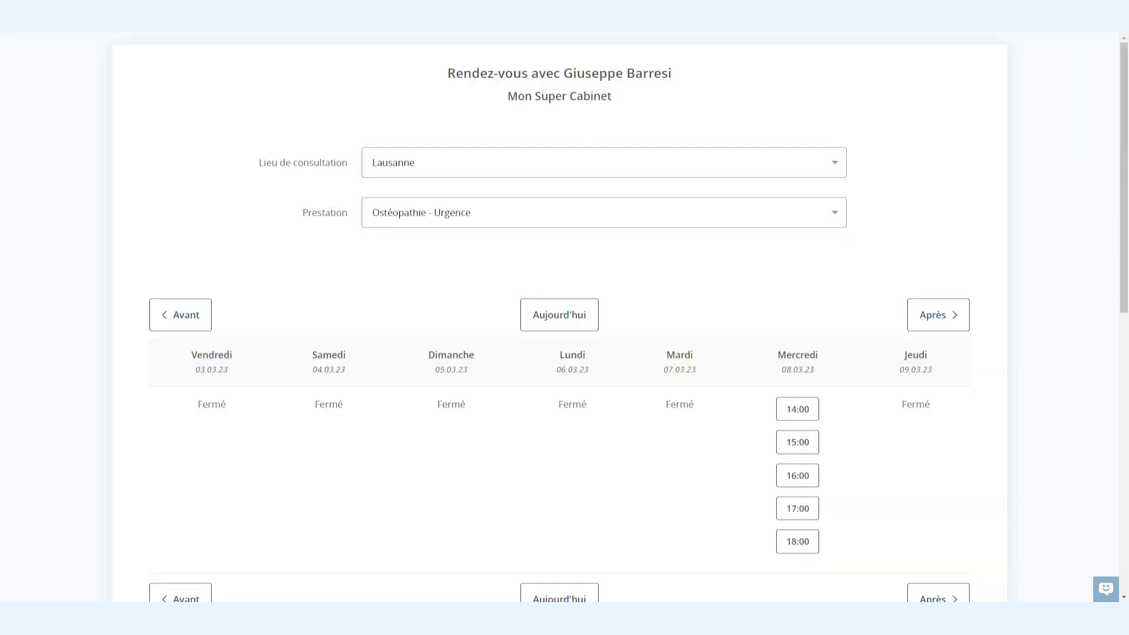
Step: Reload the booking page, choose Lausanne and Ostéopathie - Urgence, and check the Thursday times over the coming weeks
key("F5")
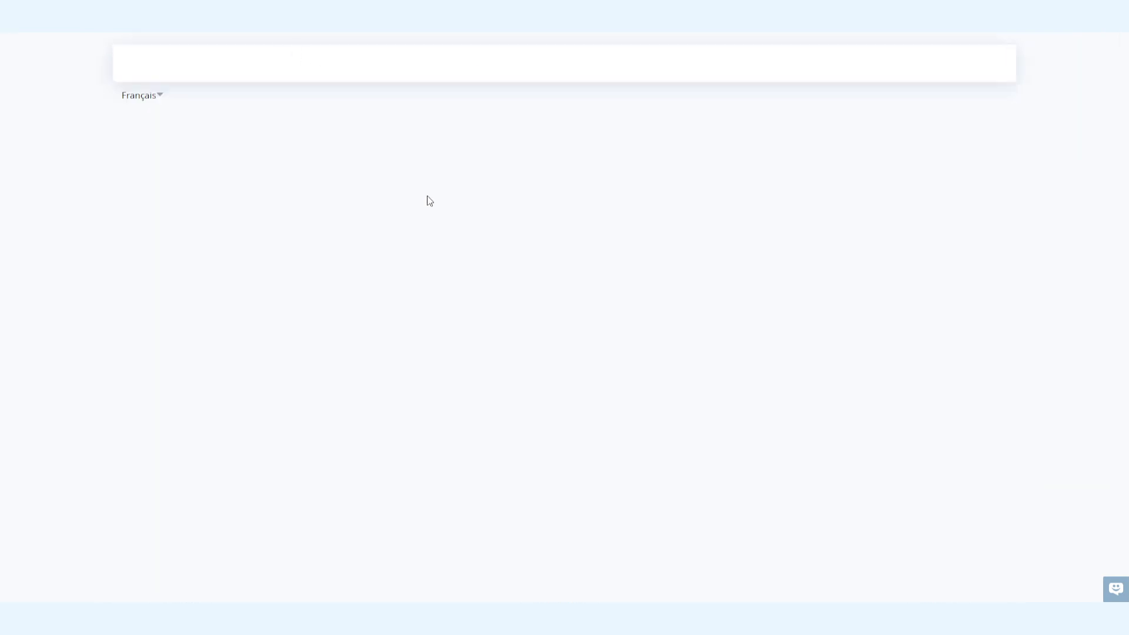
left_click(438, 168)
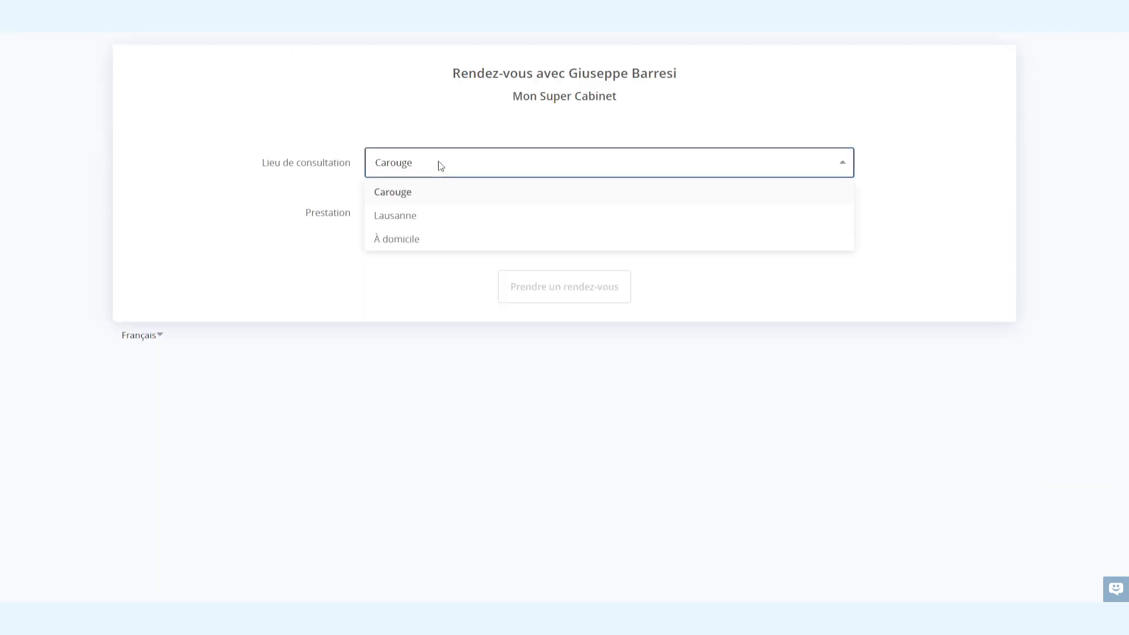
left_click(406, 214)
left_click(410, 221)
left_click(406, 241)
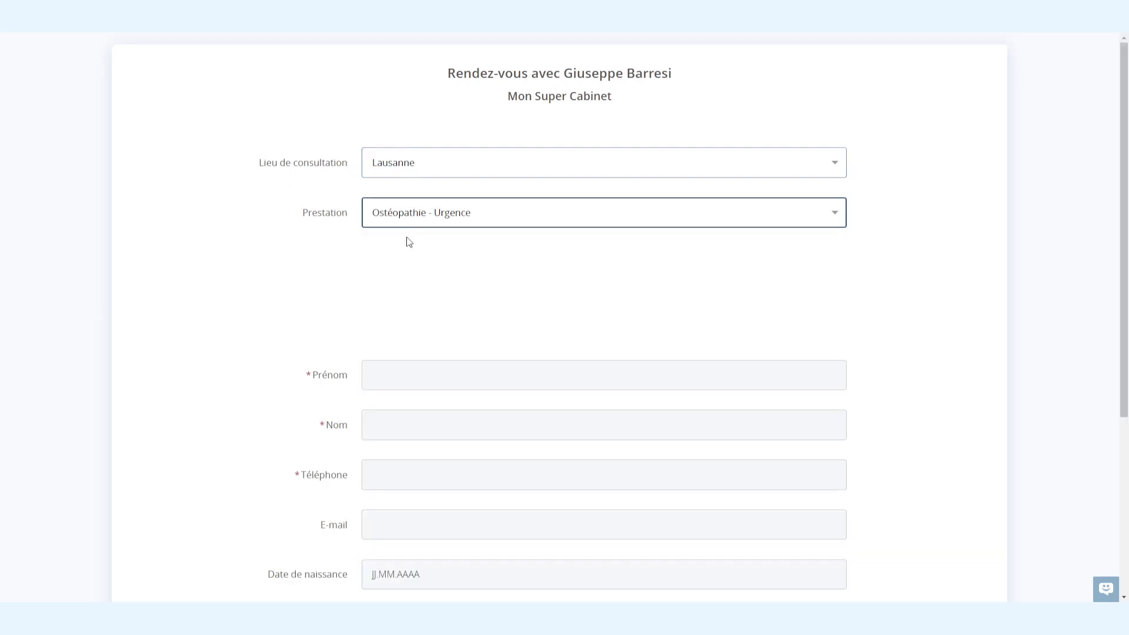
scroll(406, 241, "down", 4)
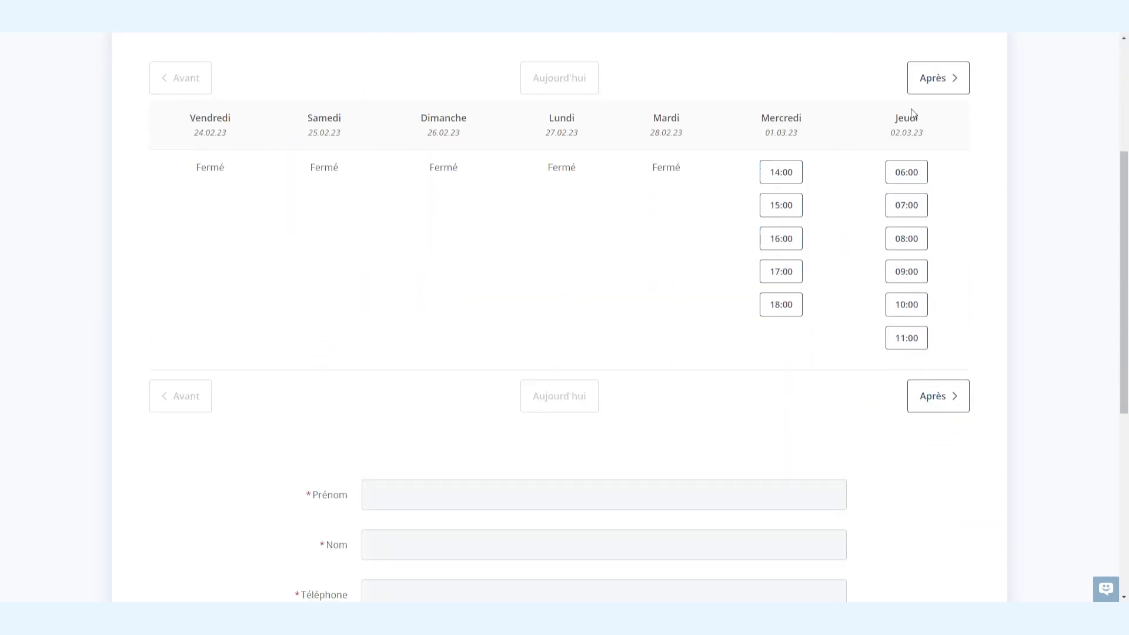
left_click(936, 86)
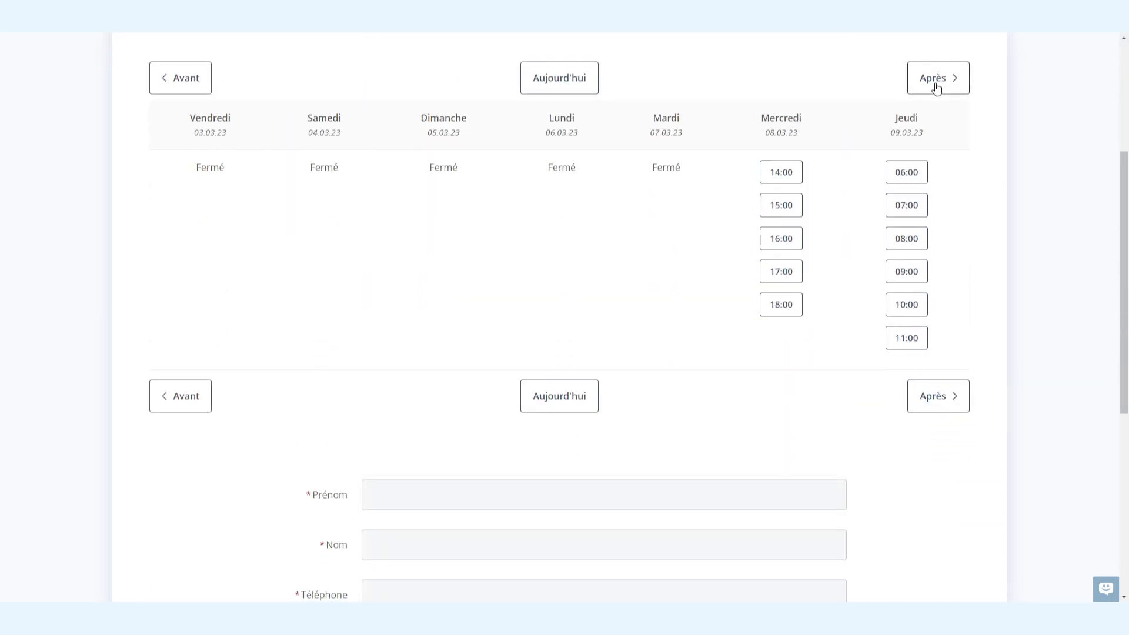
left_click(936, 87)
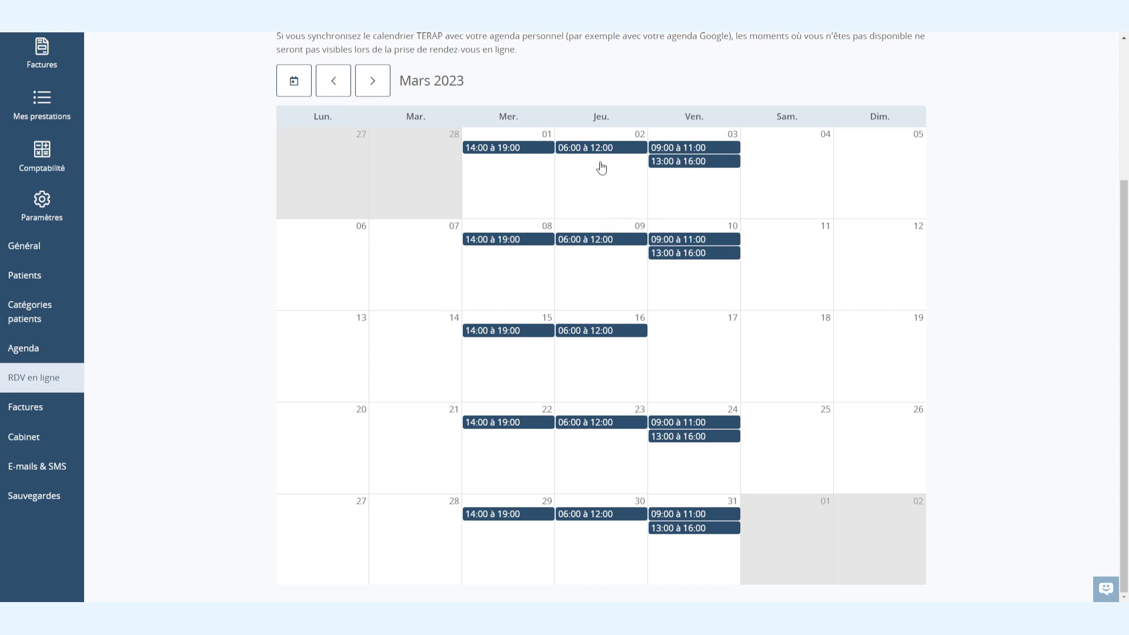
Step: In the online schedules, mark only Thursday 9 March 2023 as closed and save
left_click(609, 285)
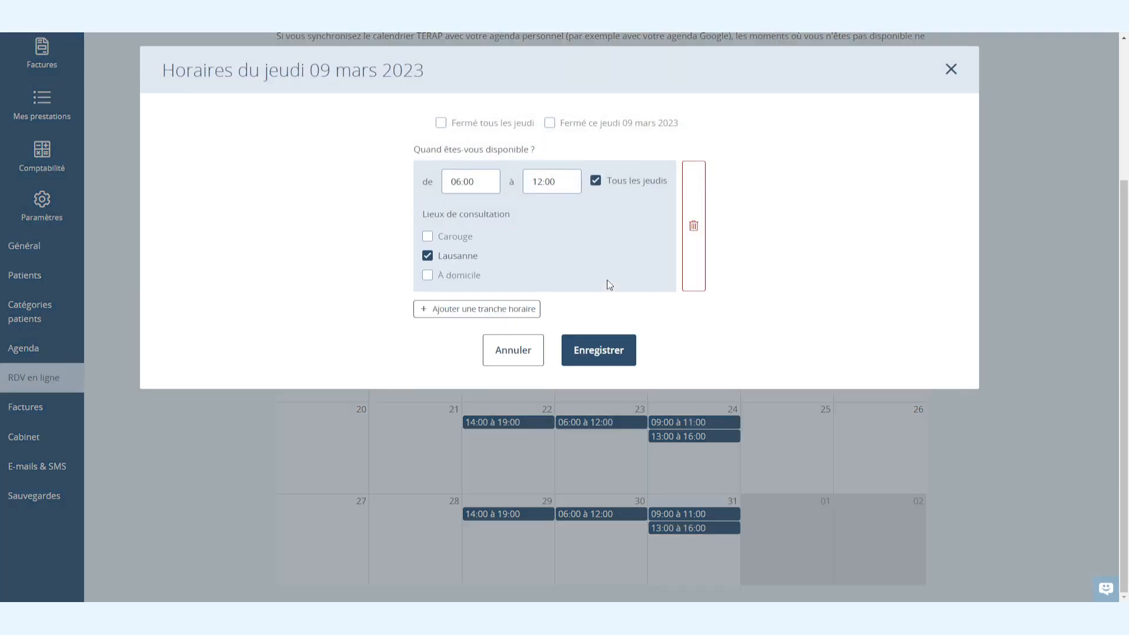
left_click(585, 124)
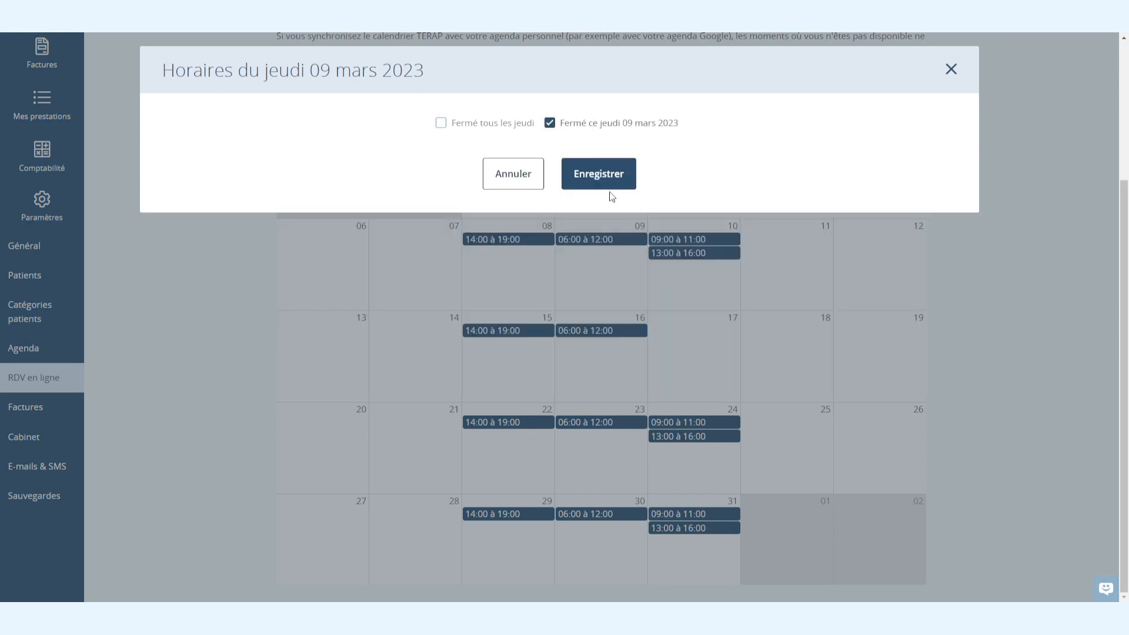
left_click(609, 188)
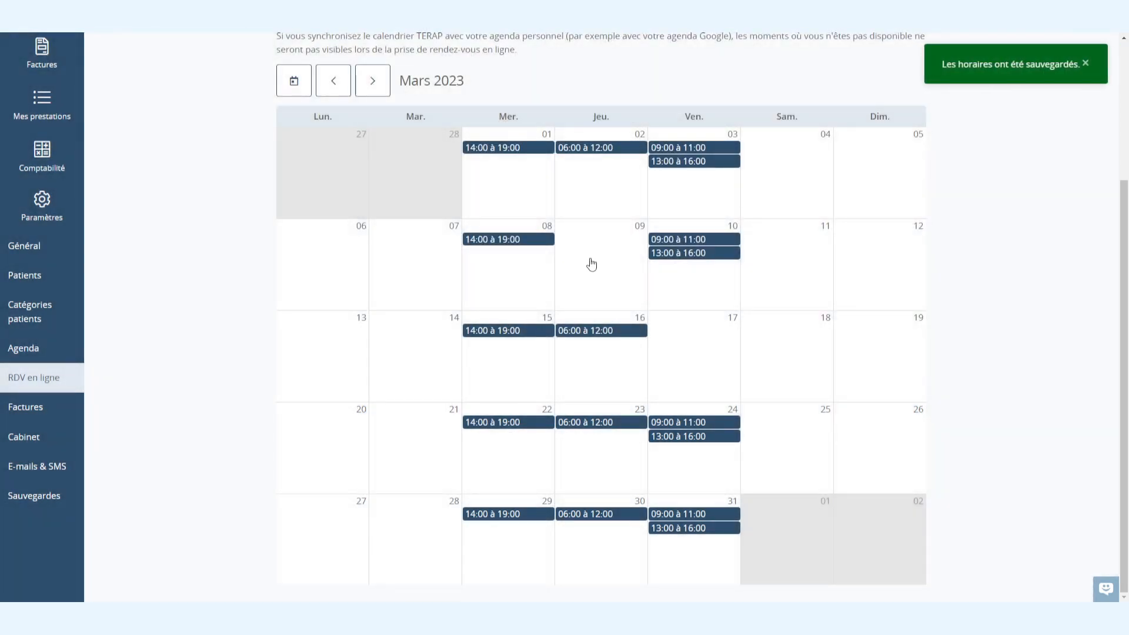
Step: Mark only Thursday 23 March 2023 as closed and save the schedule
left_click(610, 467)
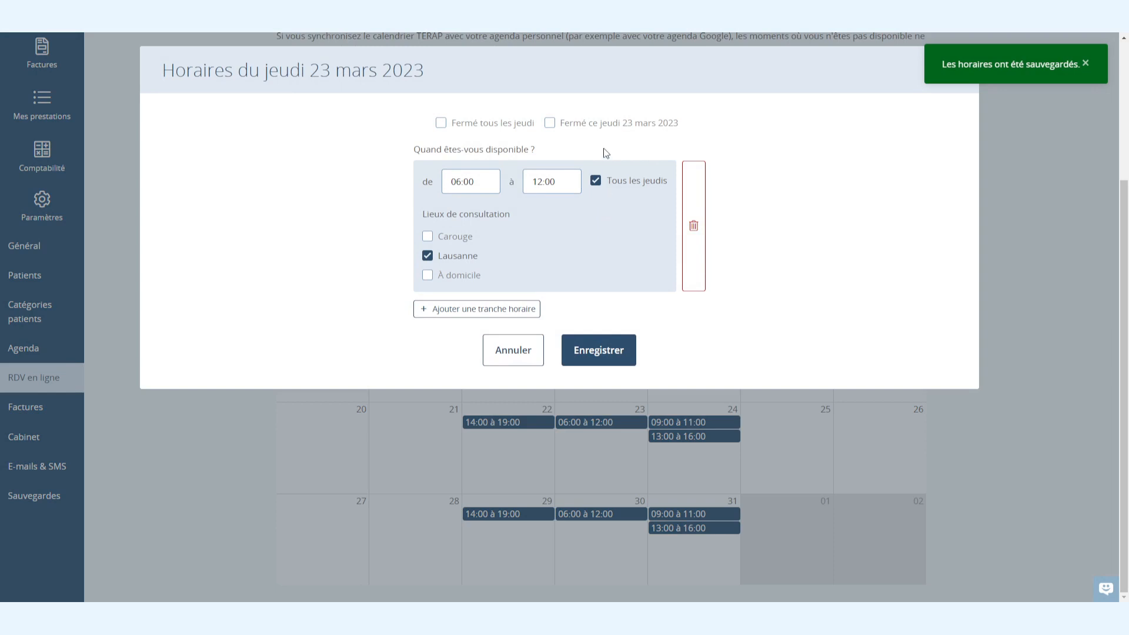
left_click(599, 125)
left_click(598, 174)
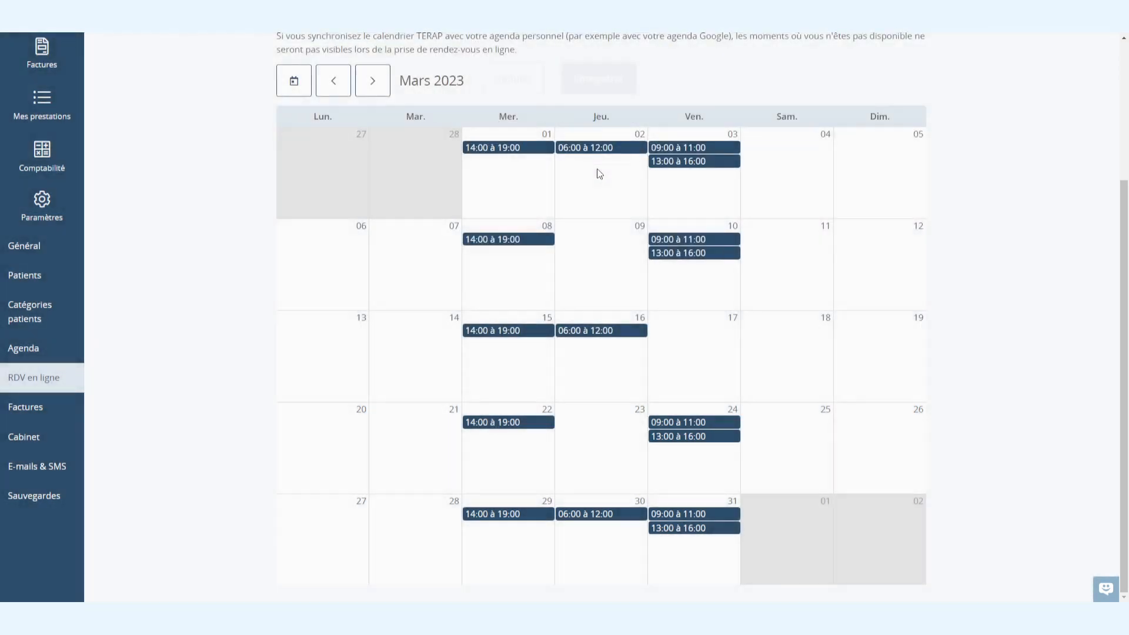